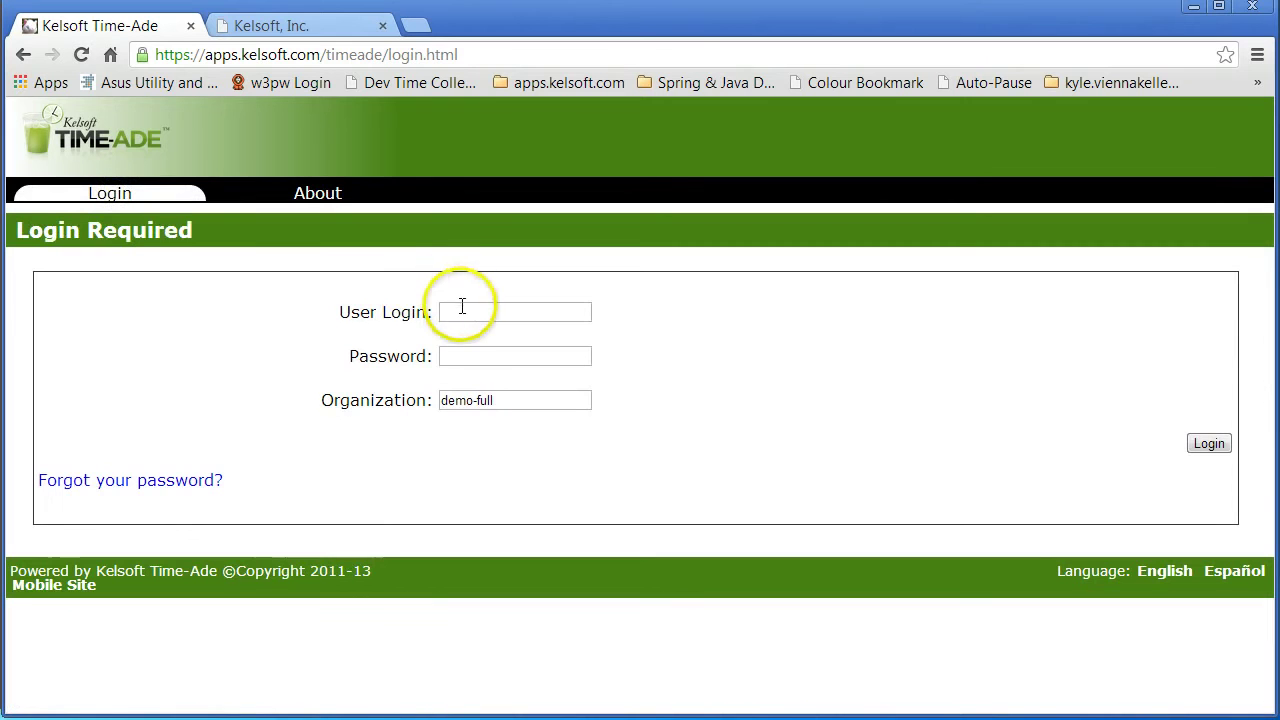
Log in to the demo-full organization with the employee's user login and the account password.
click(462, 306)
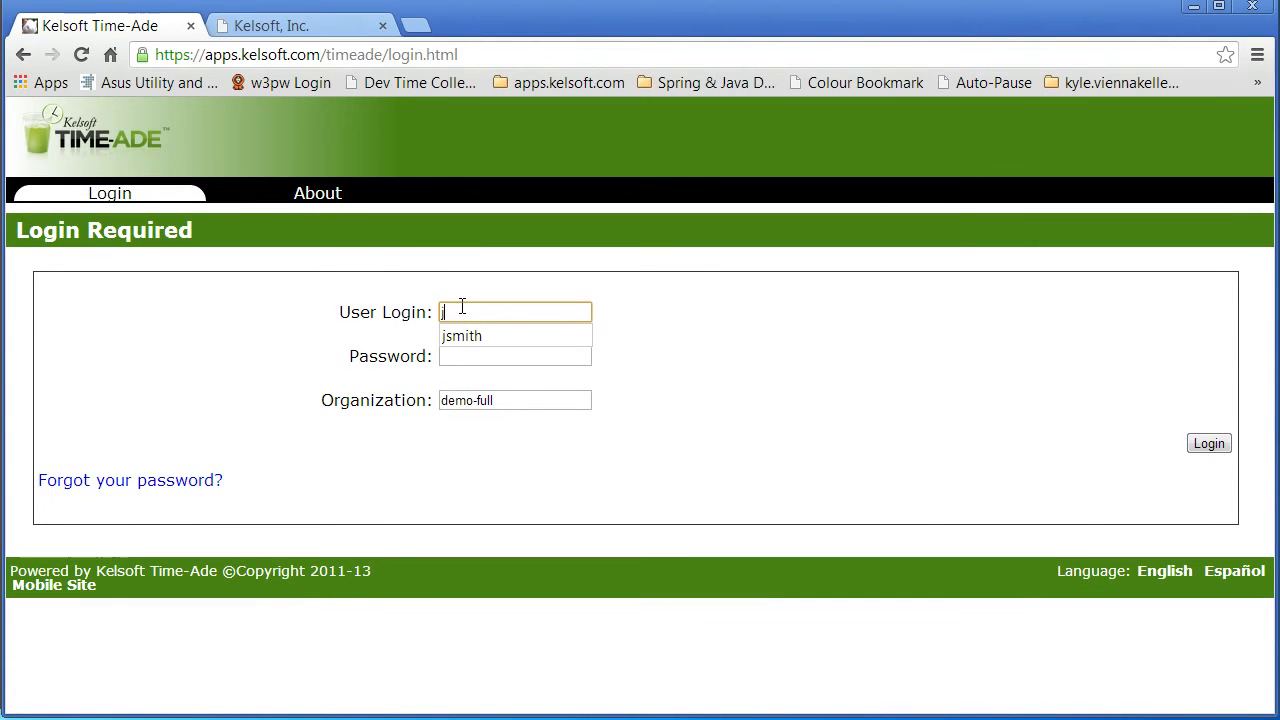
key(Tab)
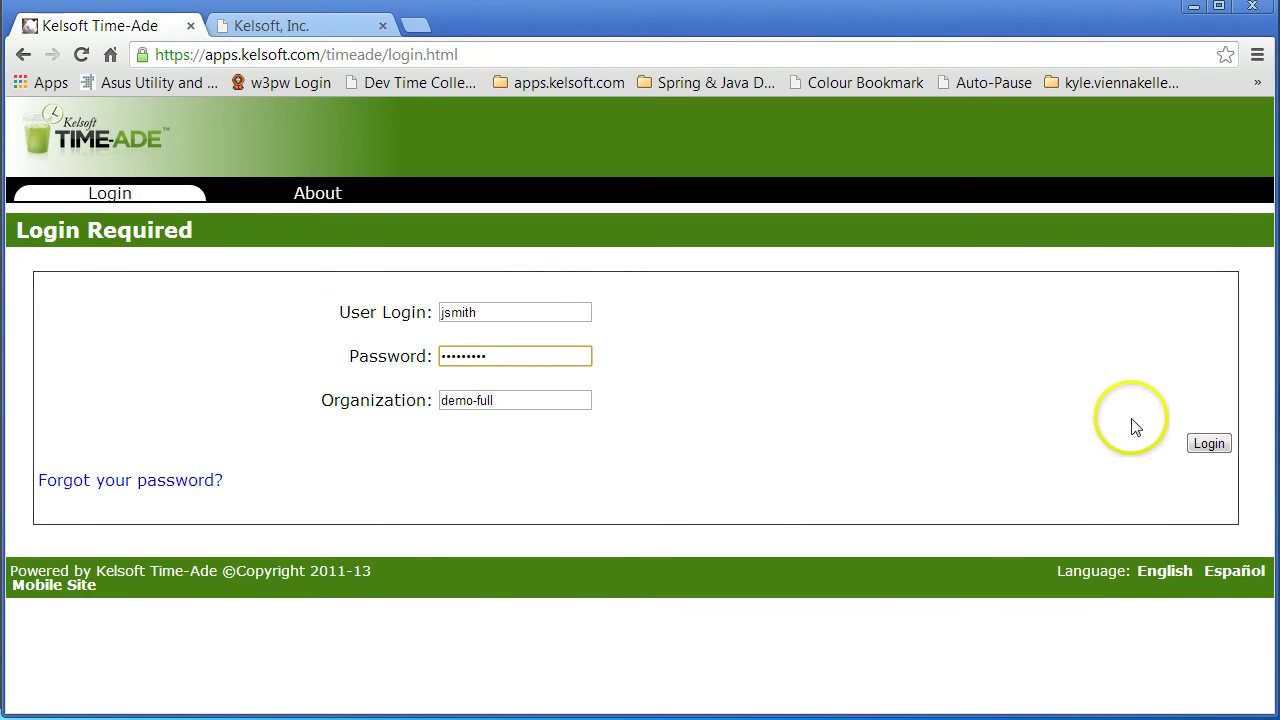
click(1209, 443)
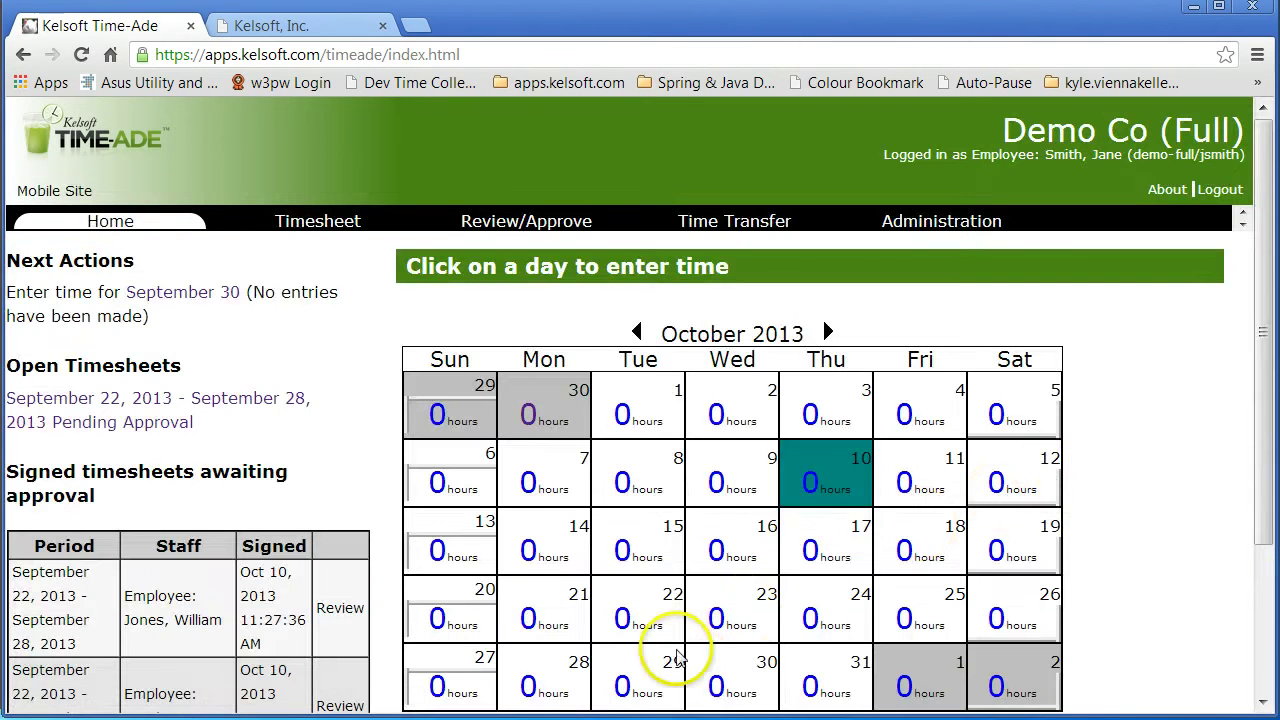
Open the first signed timesheet for review and expand the list of signed timesheets awaiting approval.
click(343, 616)
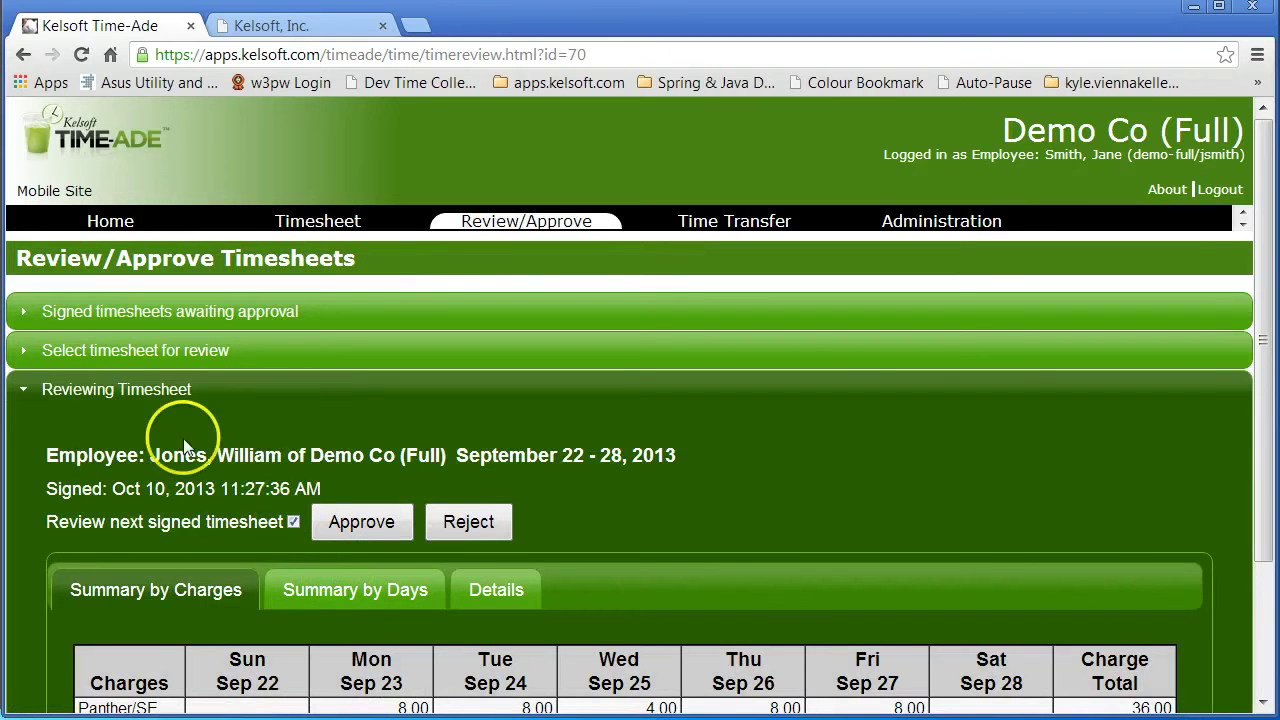
click(25, 317)
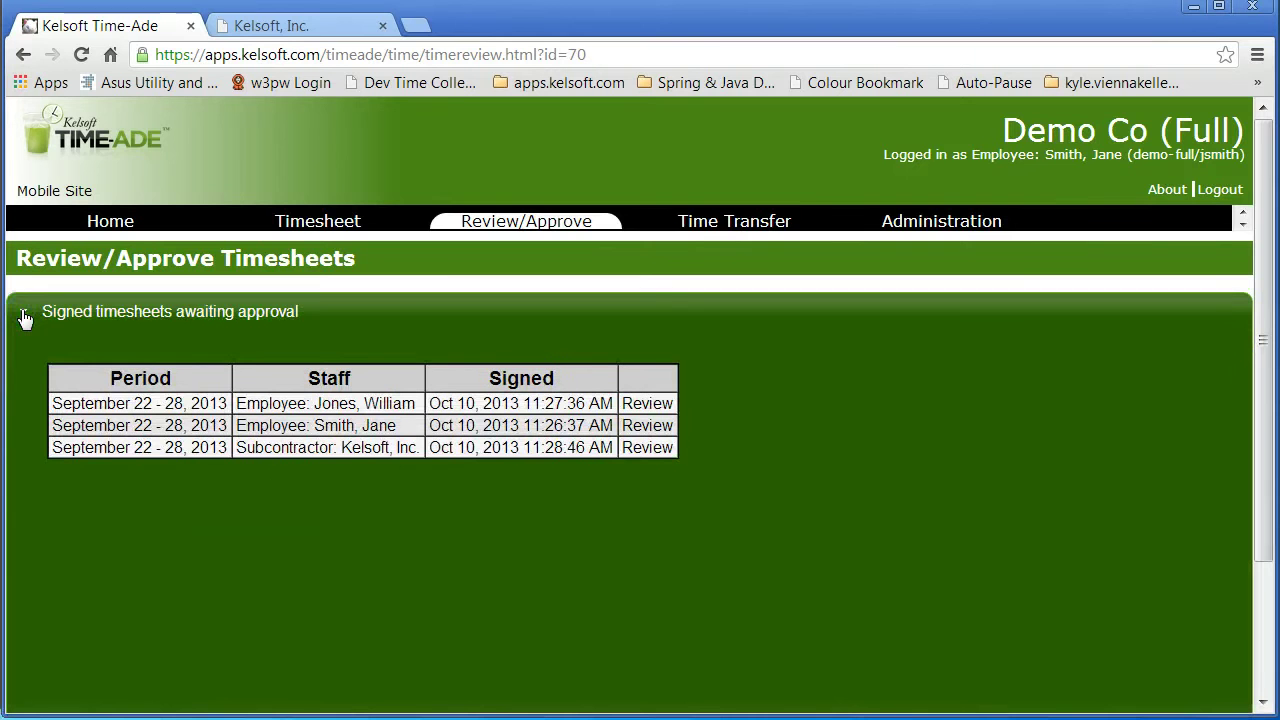
Open the same employee's timesheet for the period containing 09/30/2013 for review.
click(1268, 627)
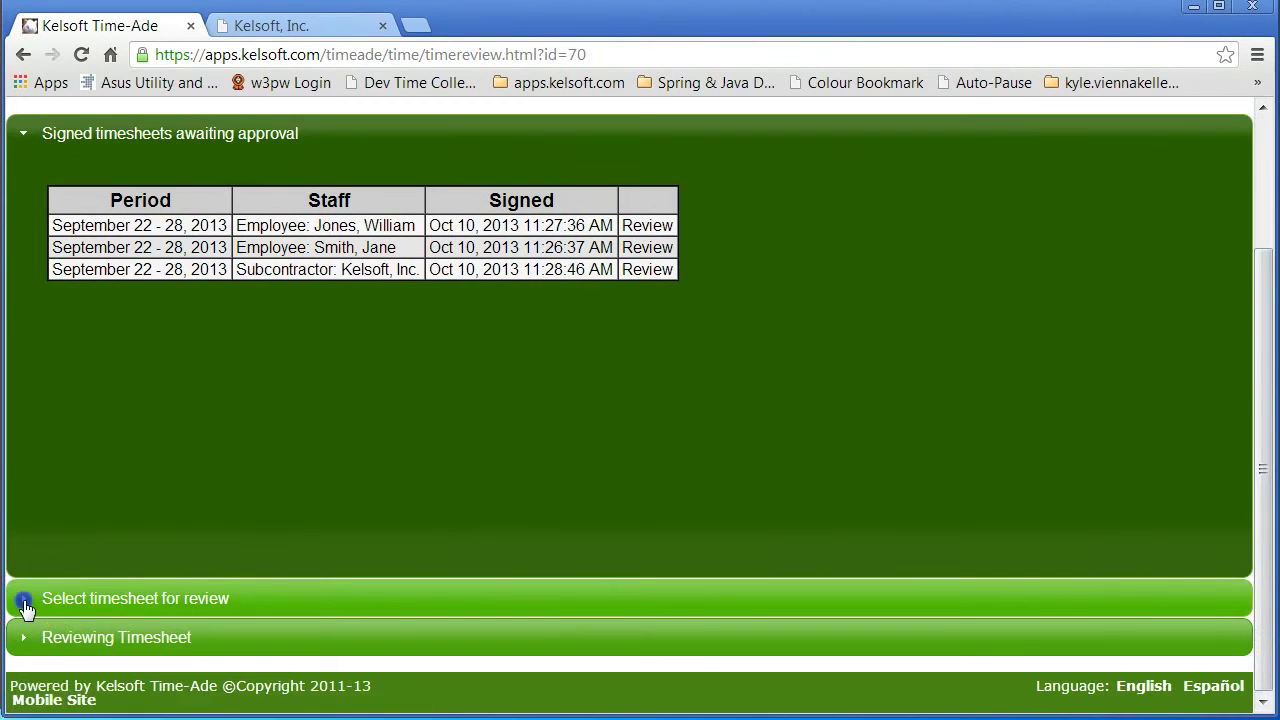
click(32, 602)
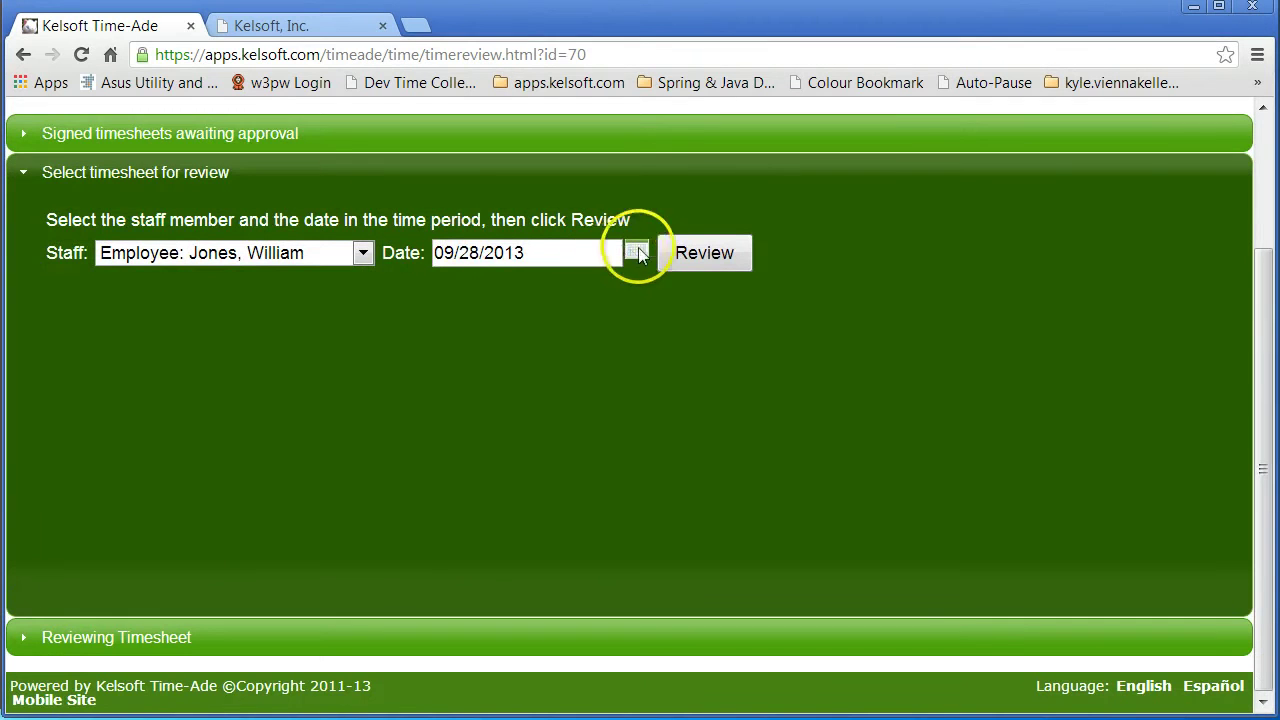
click(636, 251)
click(510, 467)
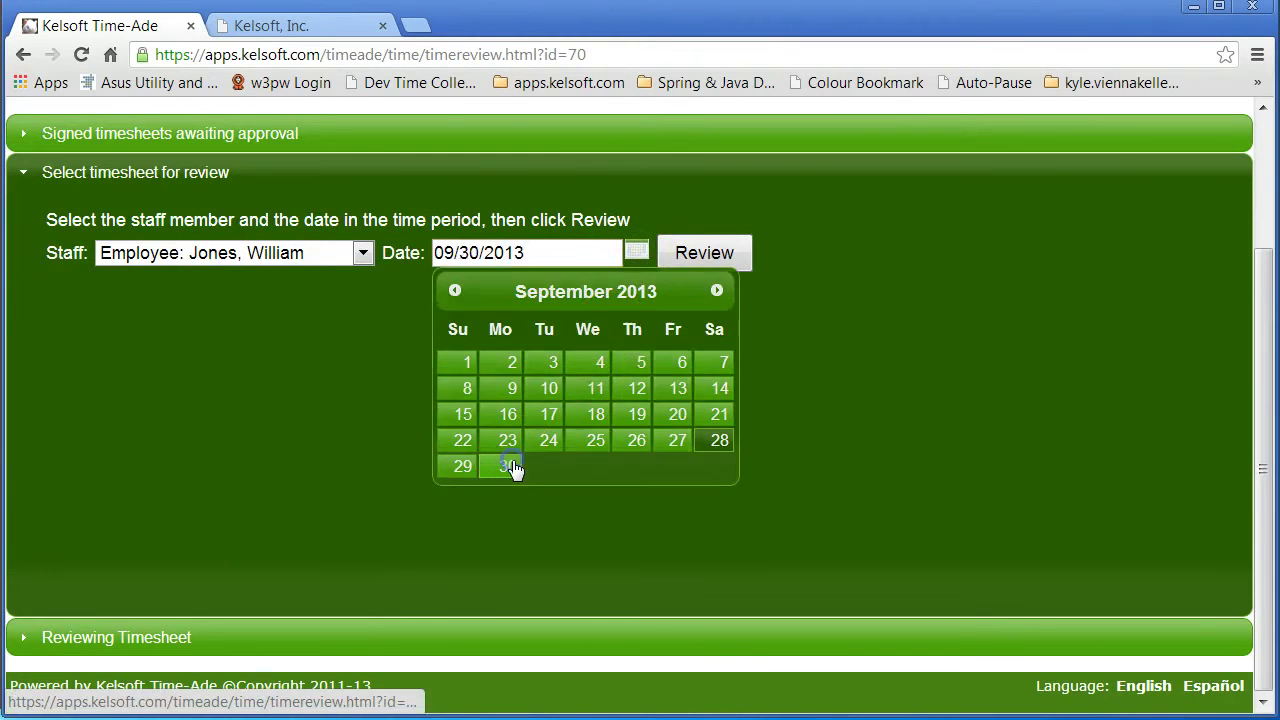
click(704, 253)
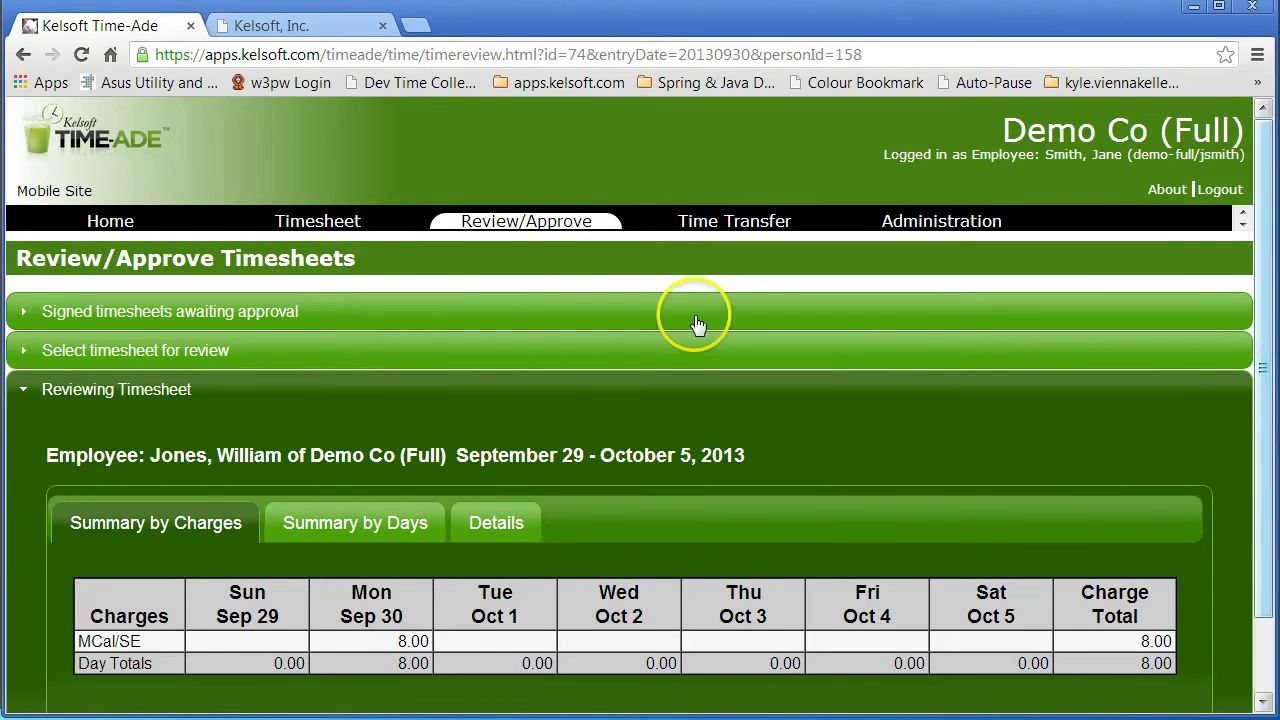
Review the first signed September 22 - 28, 2013 timesheet by charges, by days and in detail, and approve it.
click(26, 315)
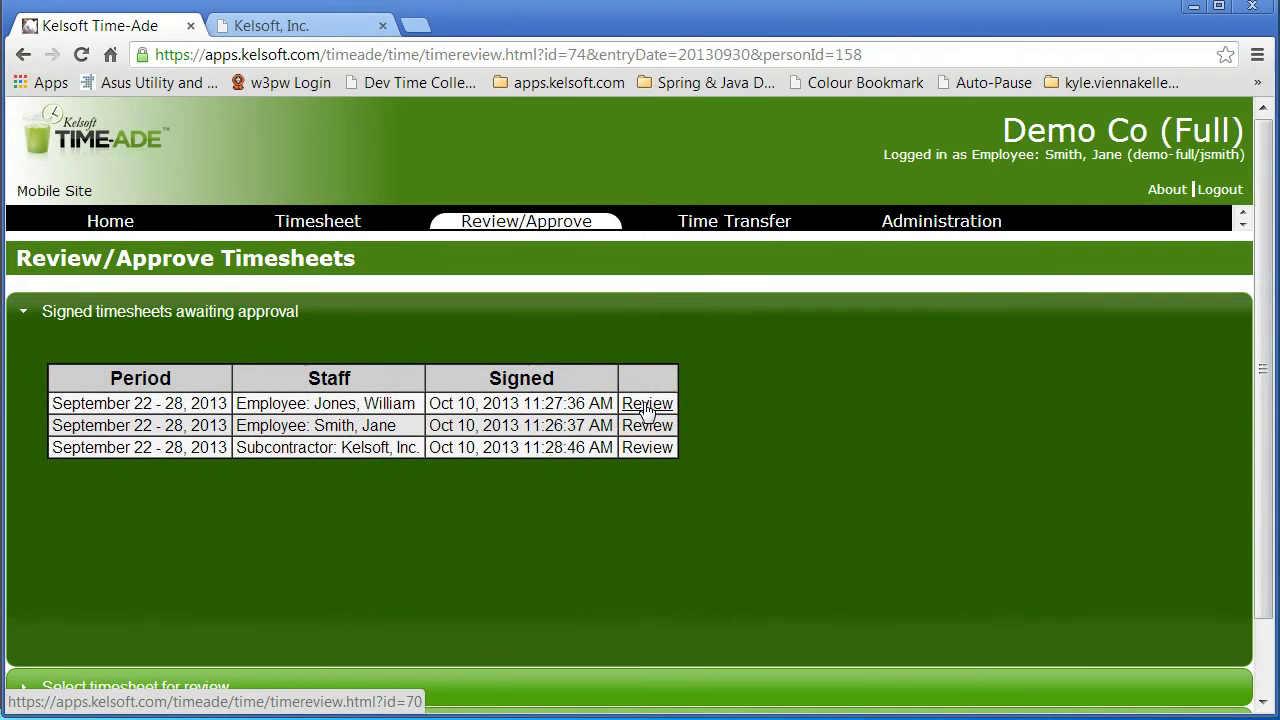
click(645, 404)
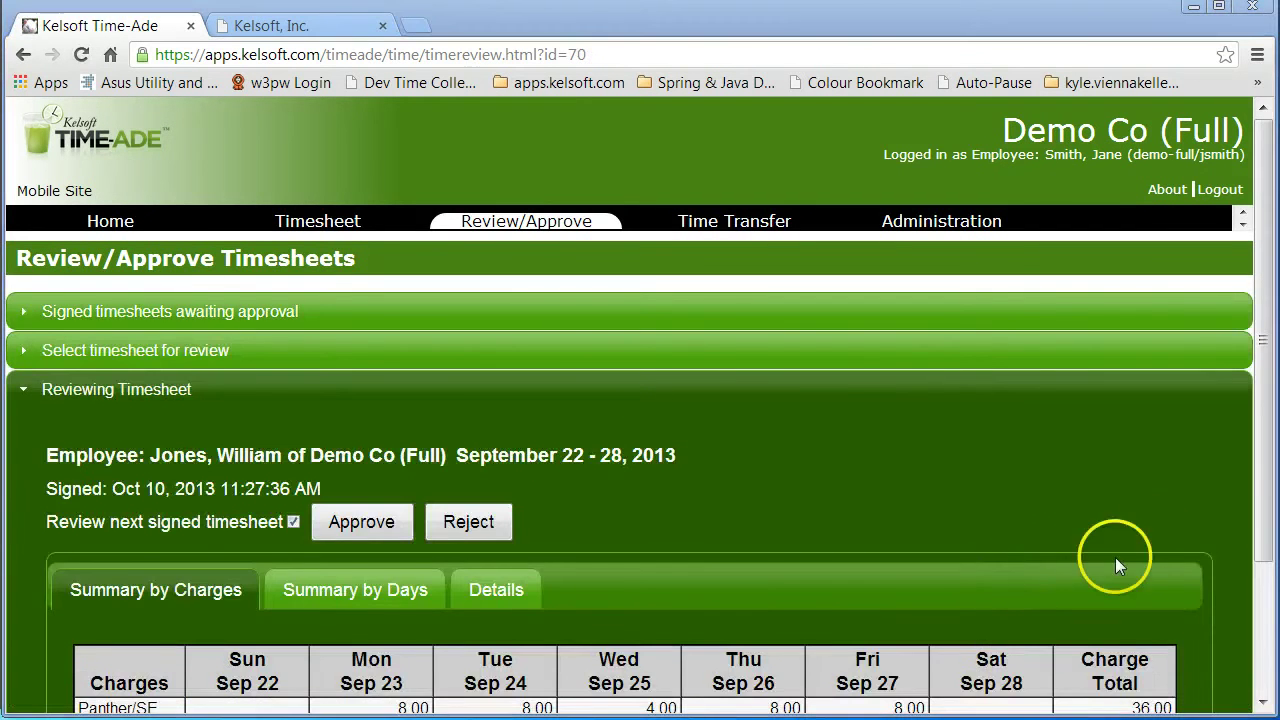
click(1263, 595)
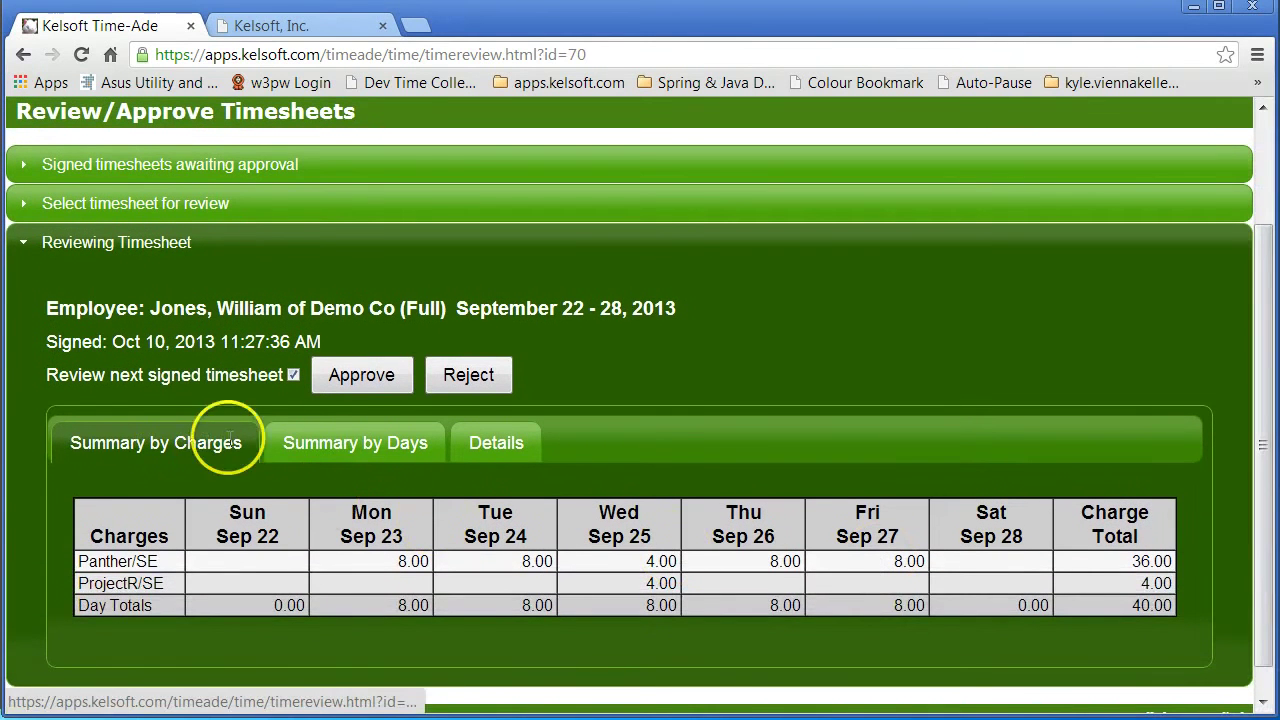
click(372, 446)
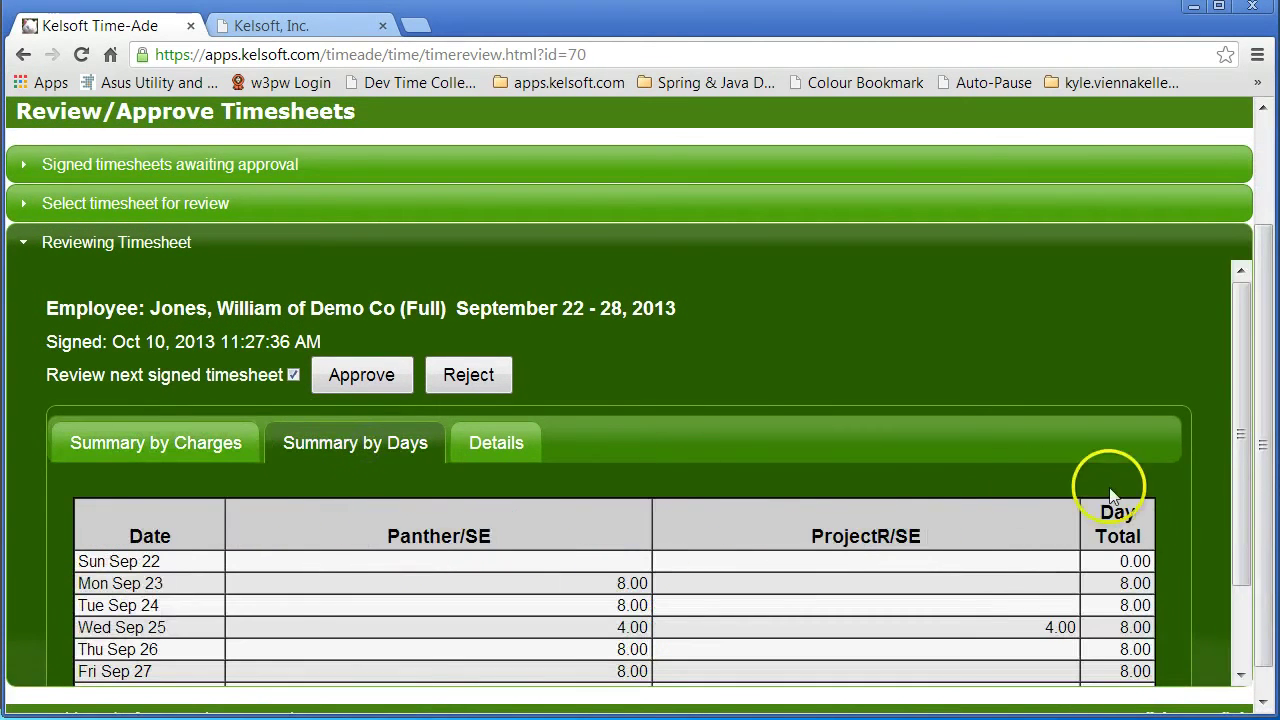
drag(1243, 449, 1243, 515)
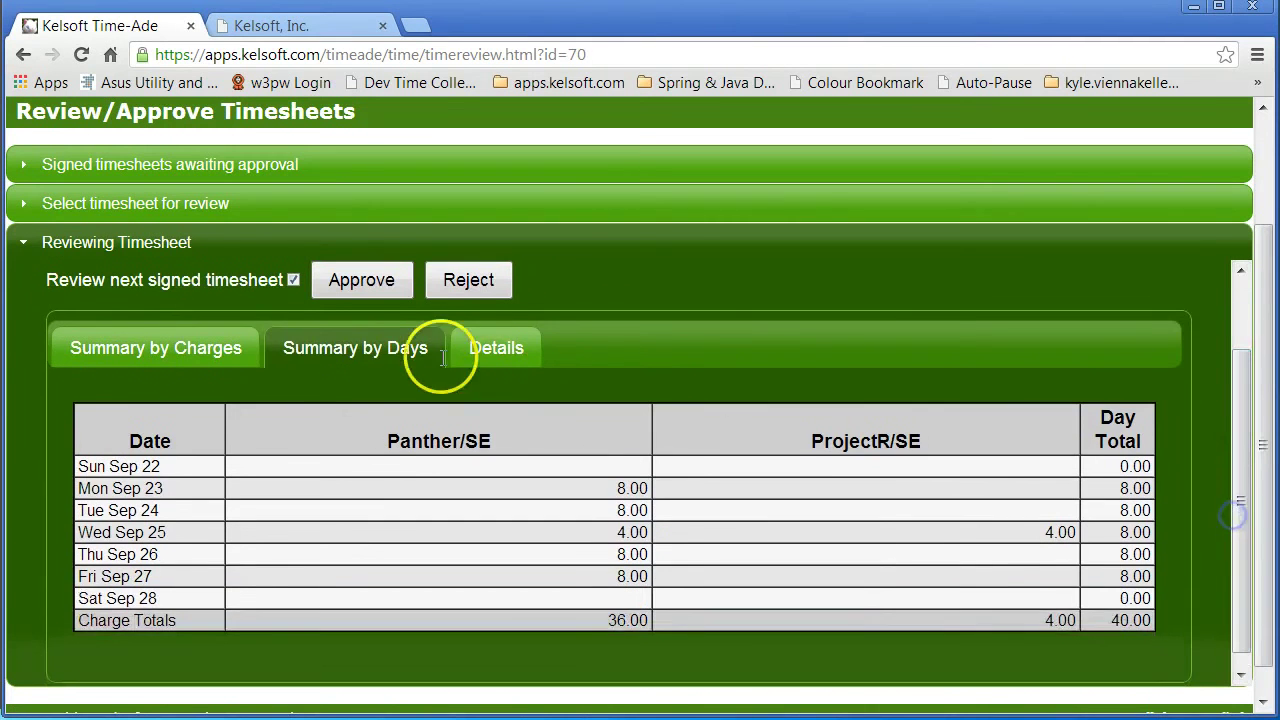
click(486, 350)
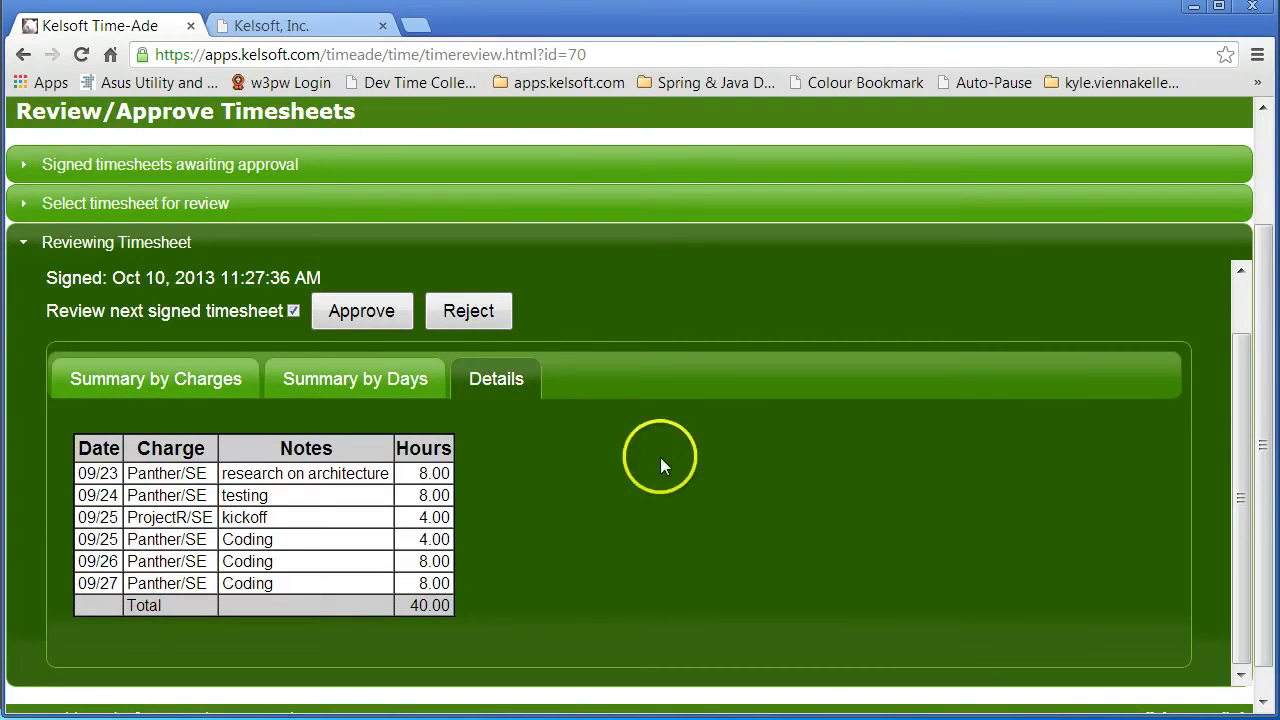
click(372, 316)
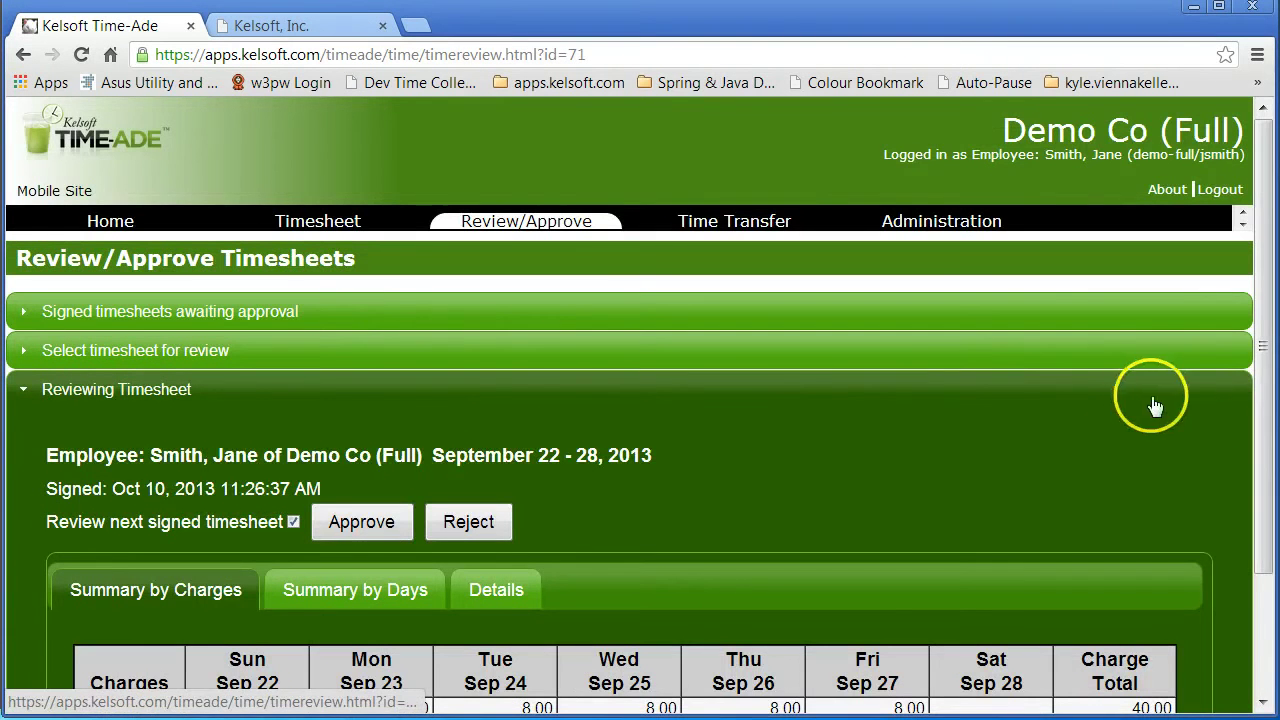
Check the next signed employee timesheet's charges, daily summary and details, and approve it.
scroll(1260, 417, down, 2)
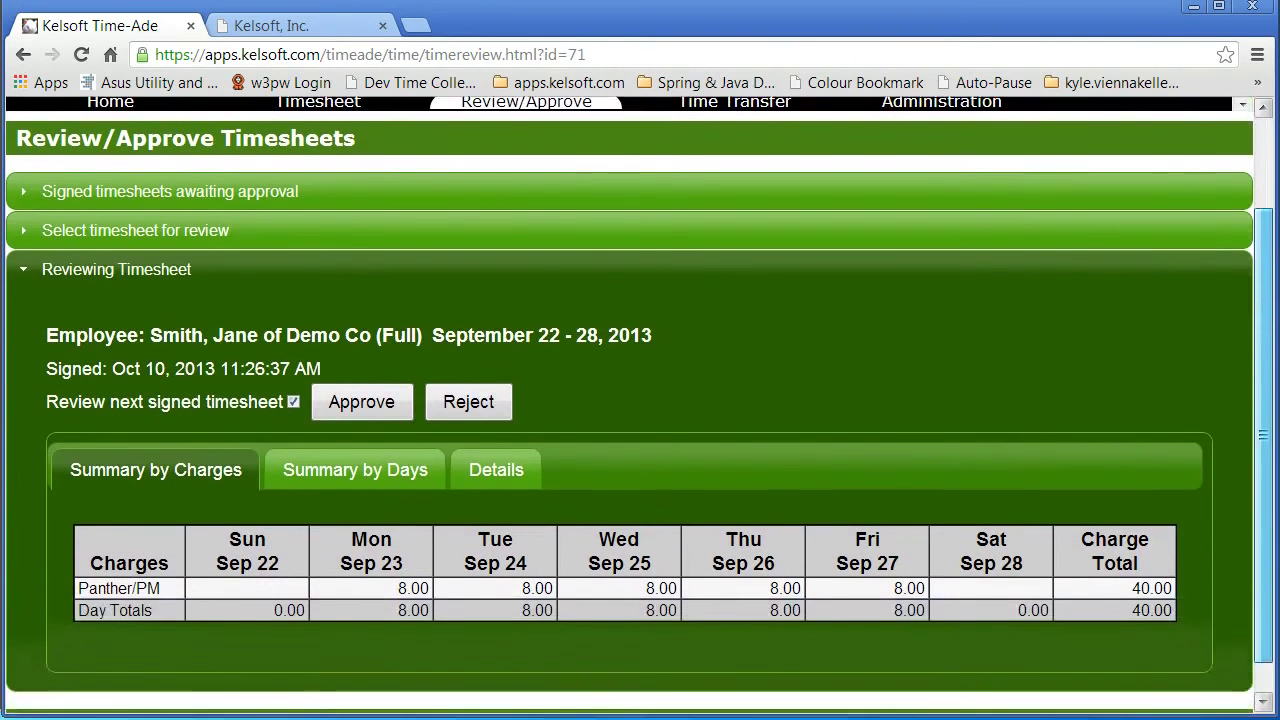
drag(1264, 480, 1264, 486)
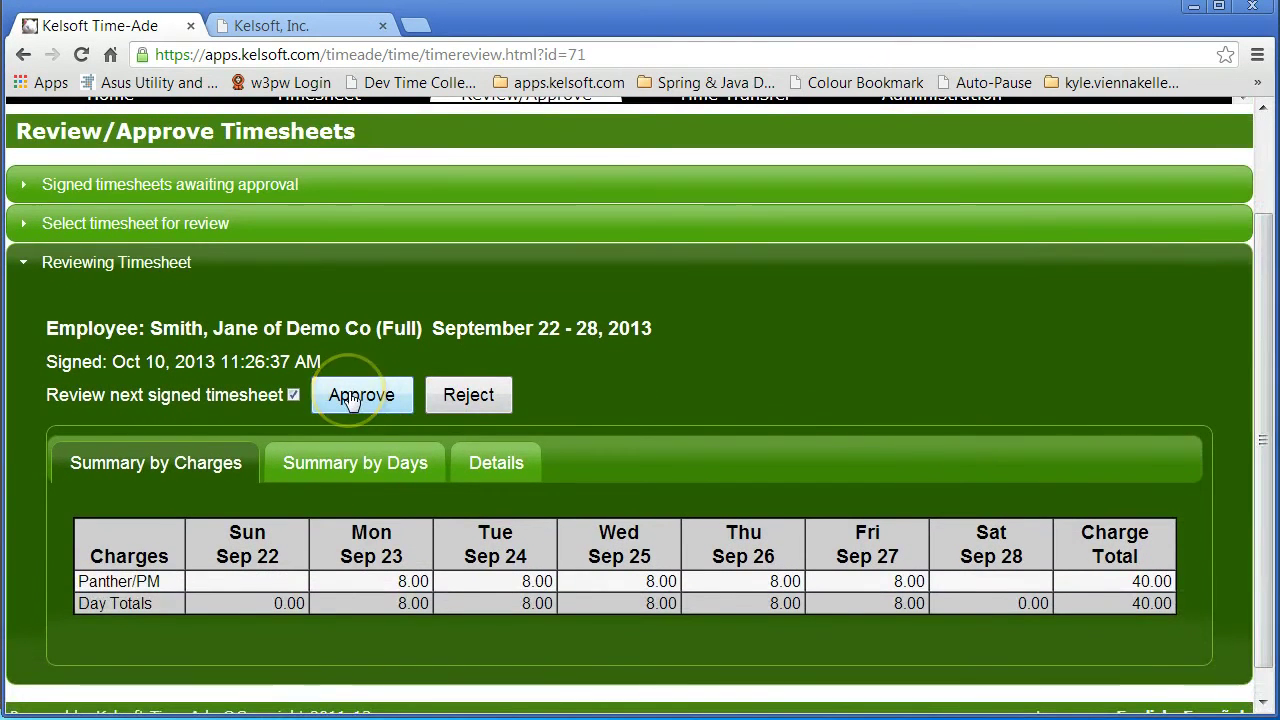
click(355, 462)
click(475, 463)
click(370, 397)
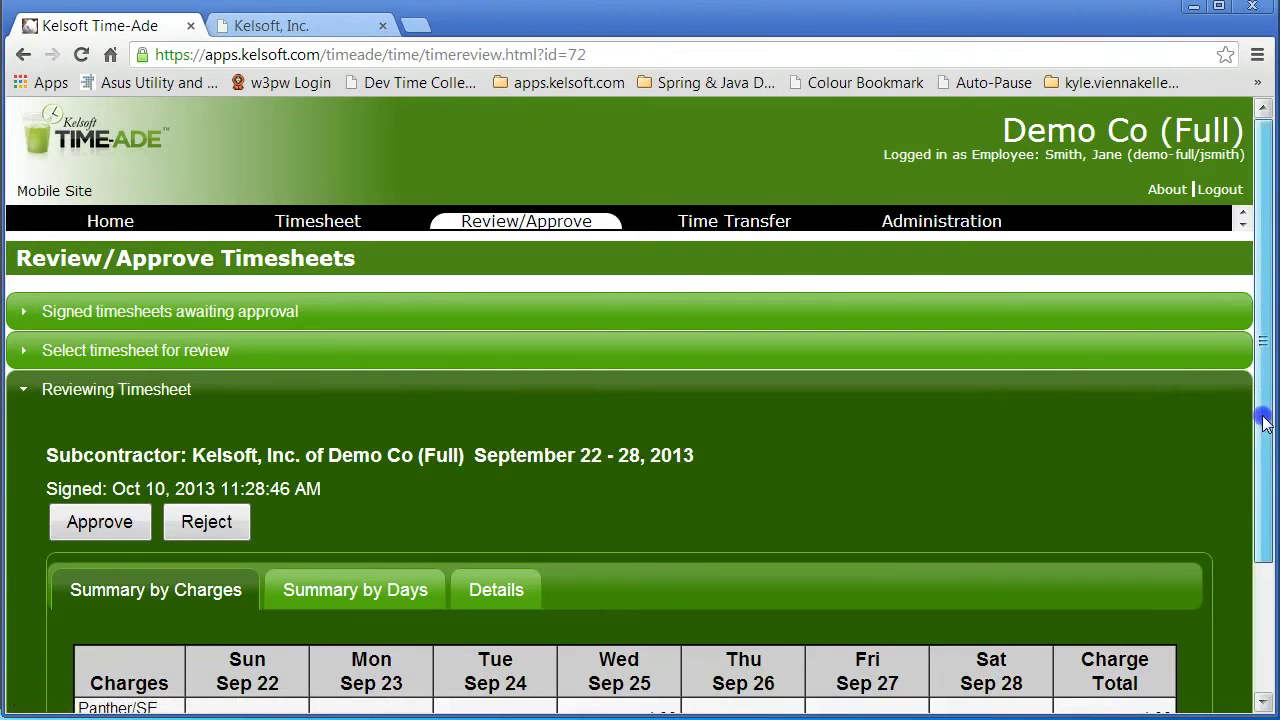
Check the charges and details of the Kelsoft, Inc. subcontractor timesheet for September 22 - 28, 2013 and approve it.
drag(1266, 420, 1270, 500)
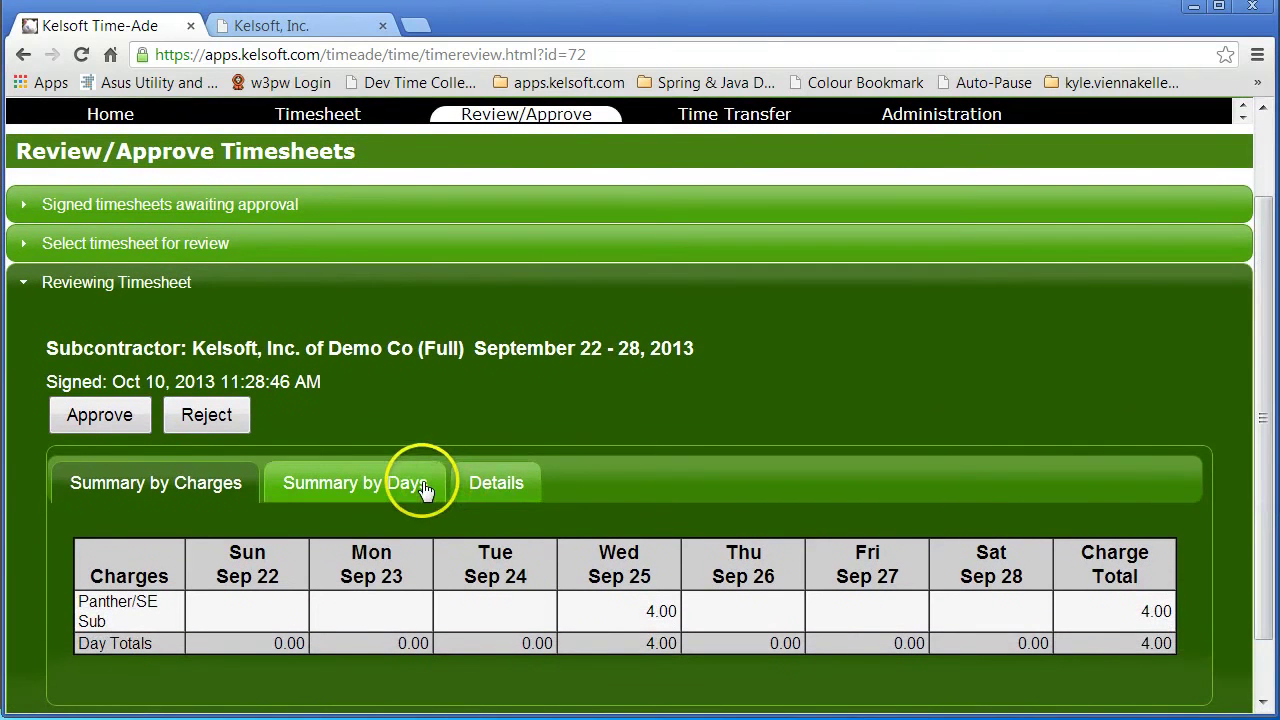
click(486, 485)
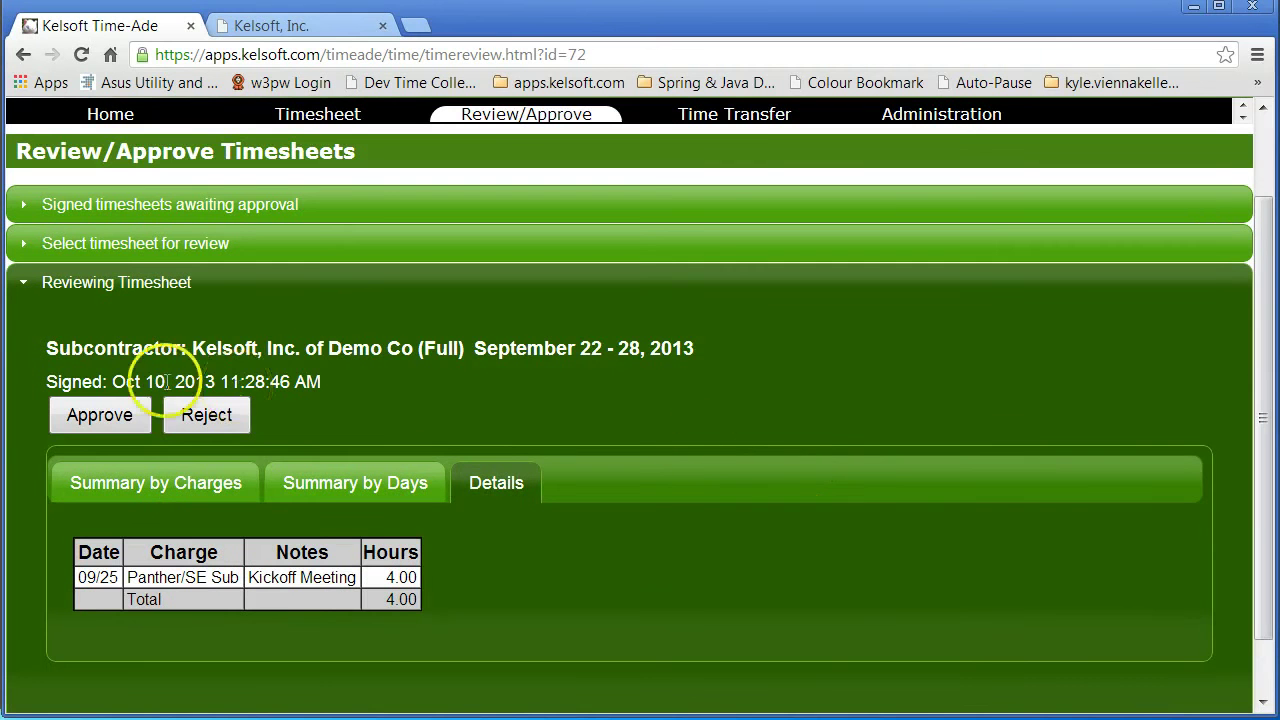
click(92, 424)
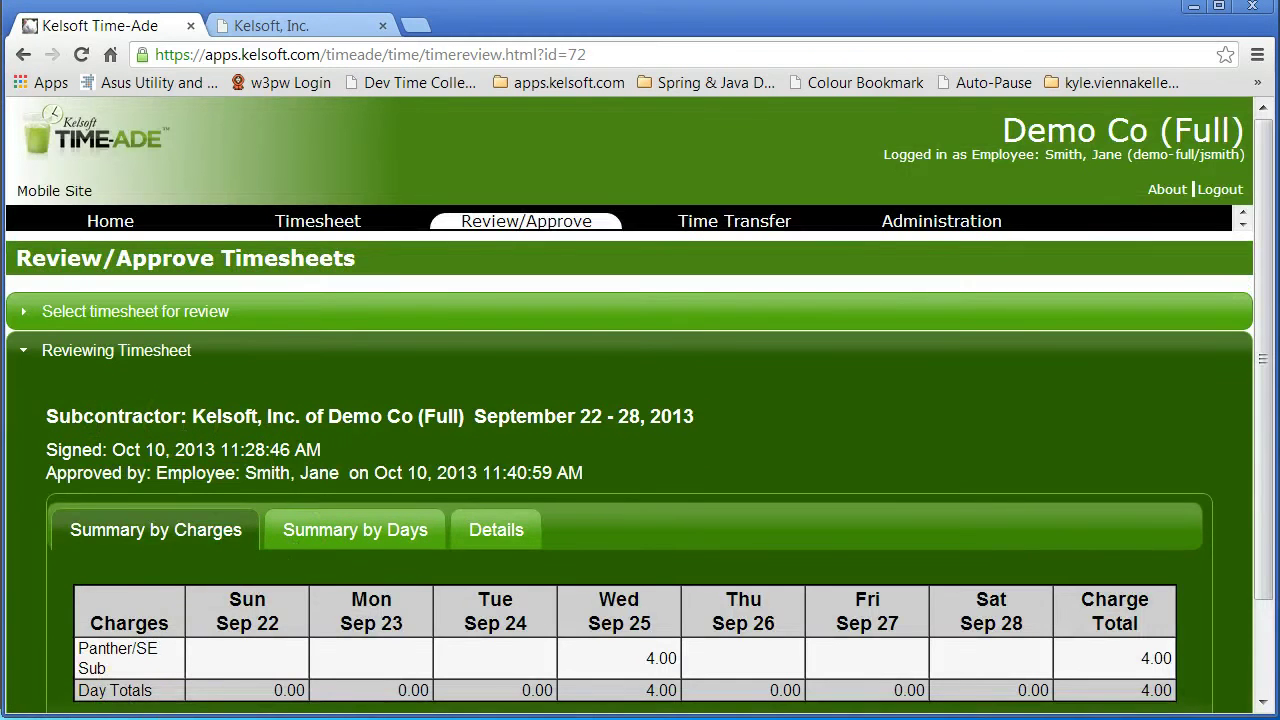
click(201, 668)
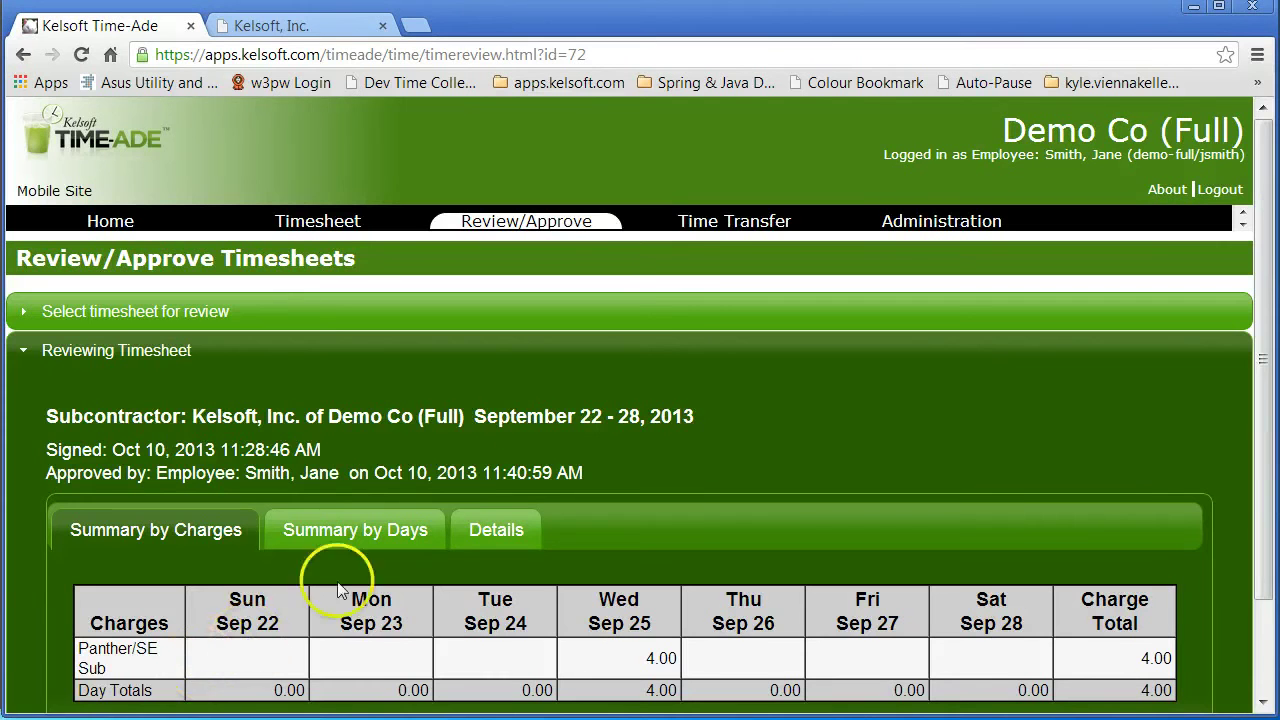
Mark all approved employee timesheets for the weekly period Sep 22 - 28, 2013 for time transfer and submit the selection.
click(726, 224)
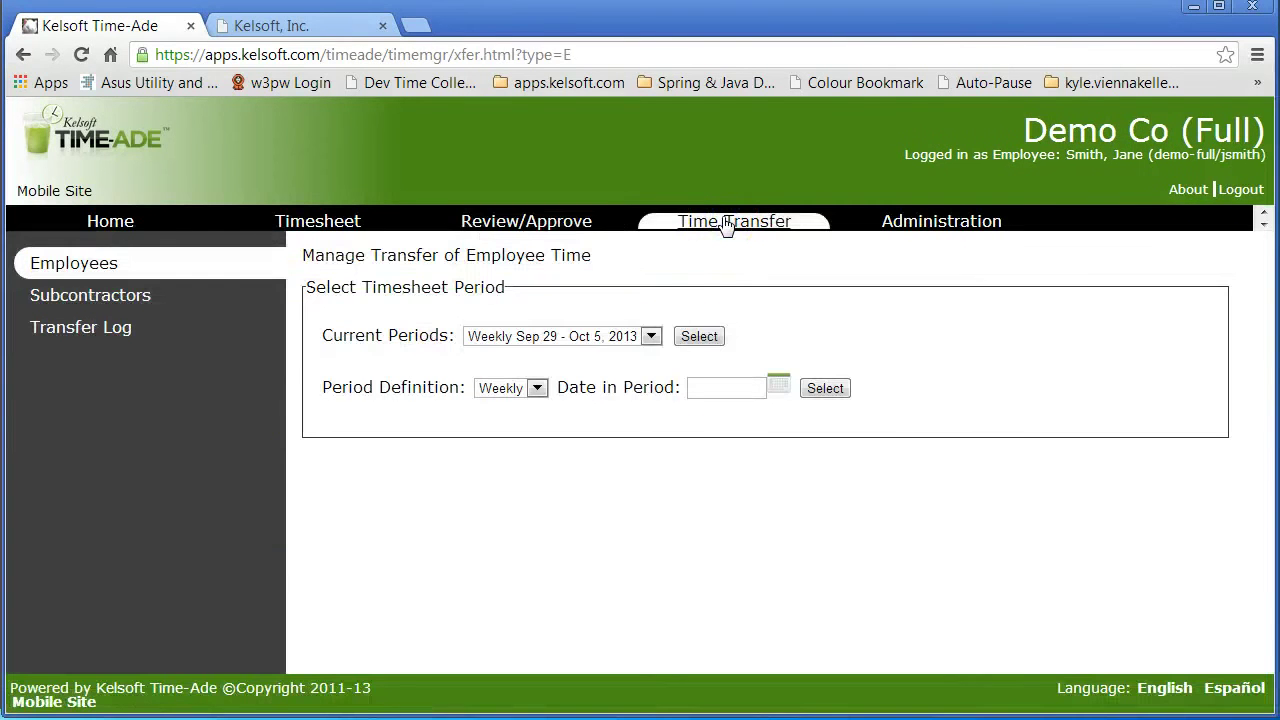
click(652, 336)
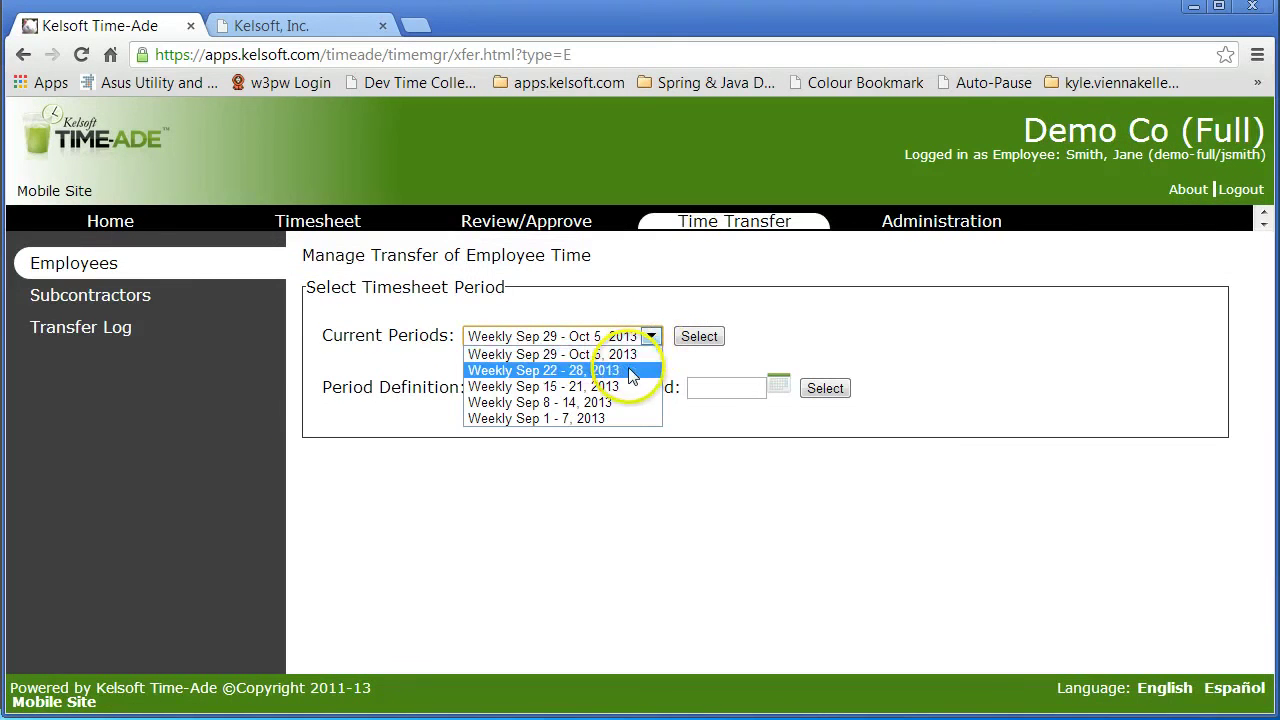
click(645, 369)
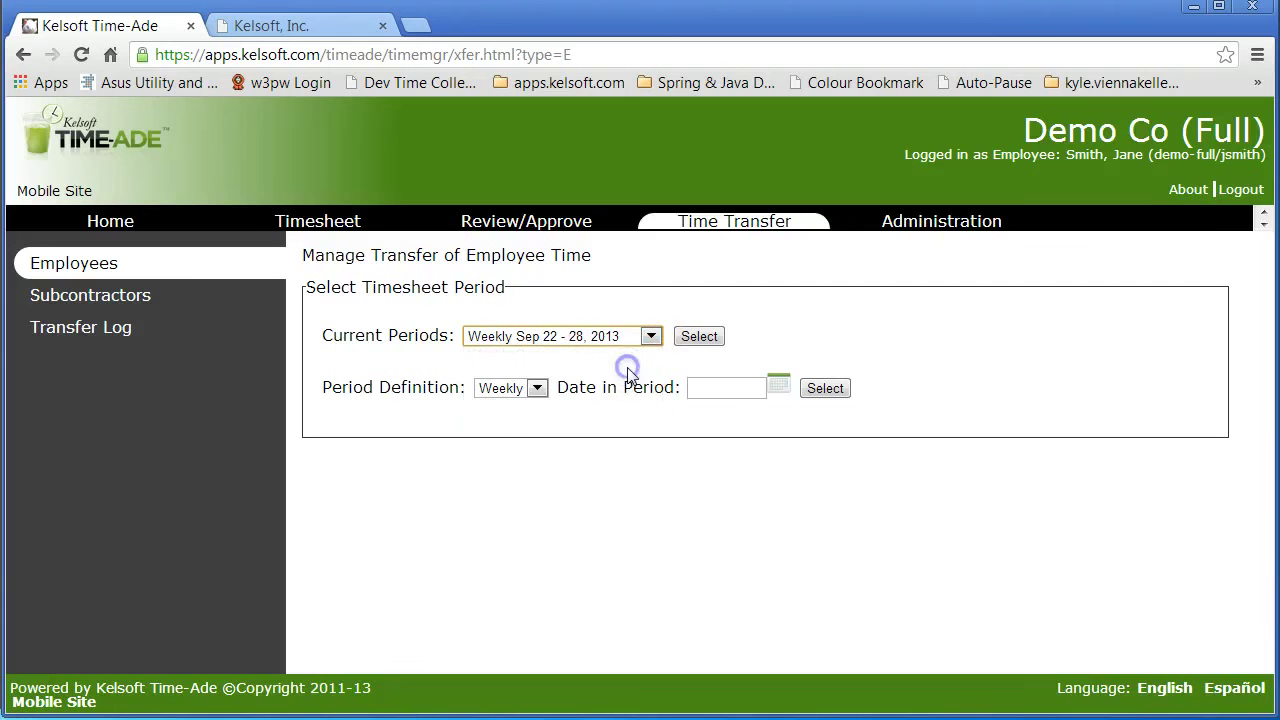
click(700, 337)
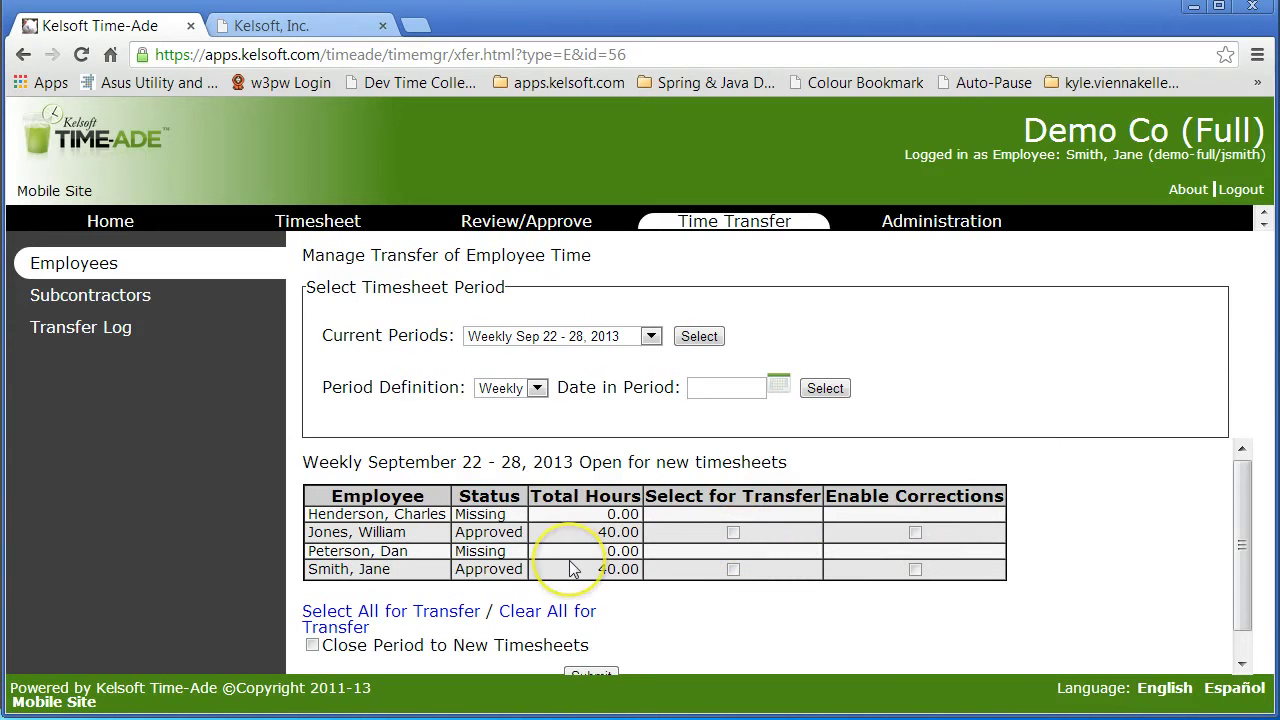
click(440, 612)
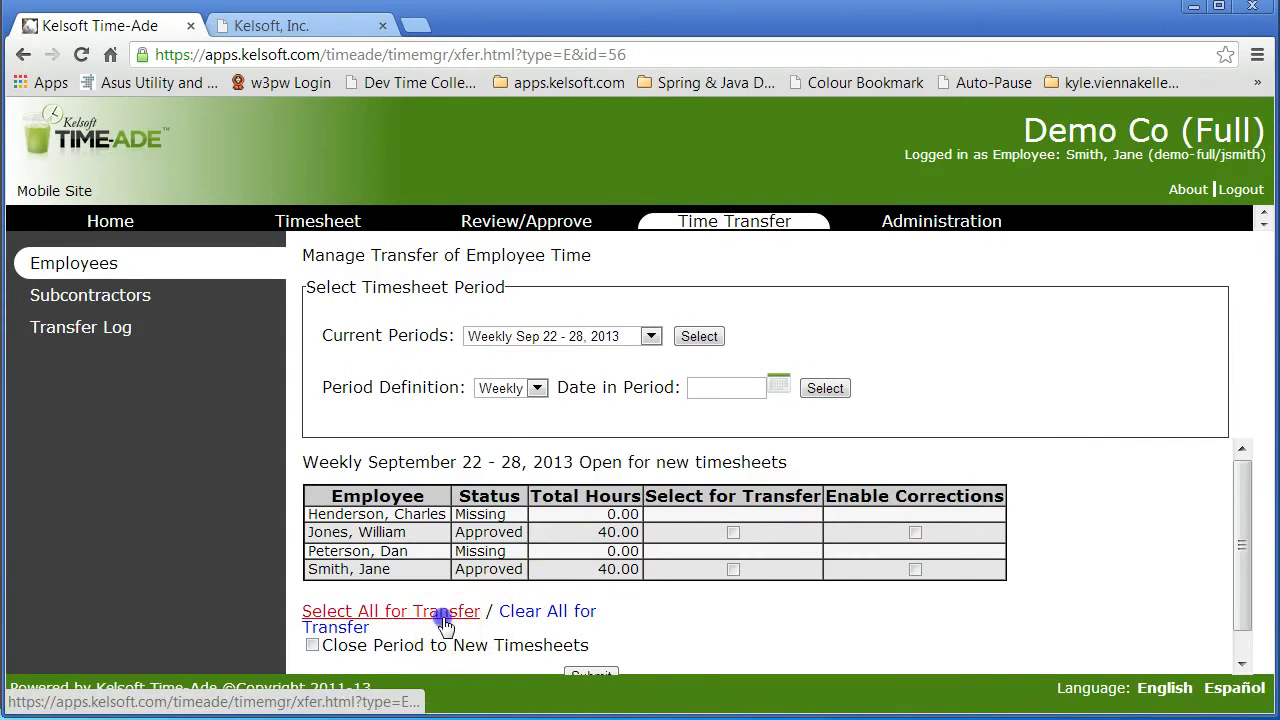
click(589, 675)
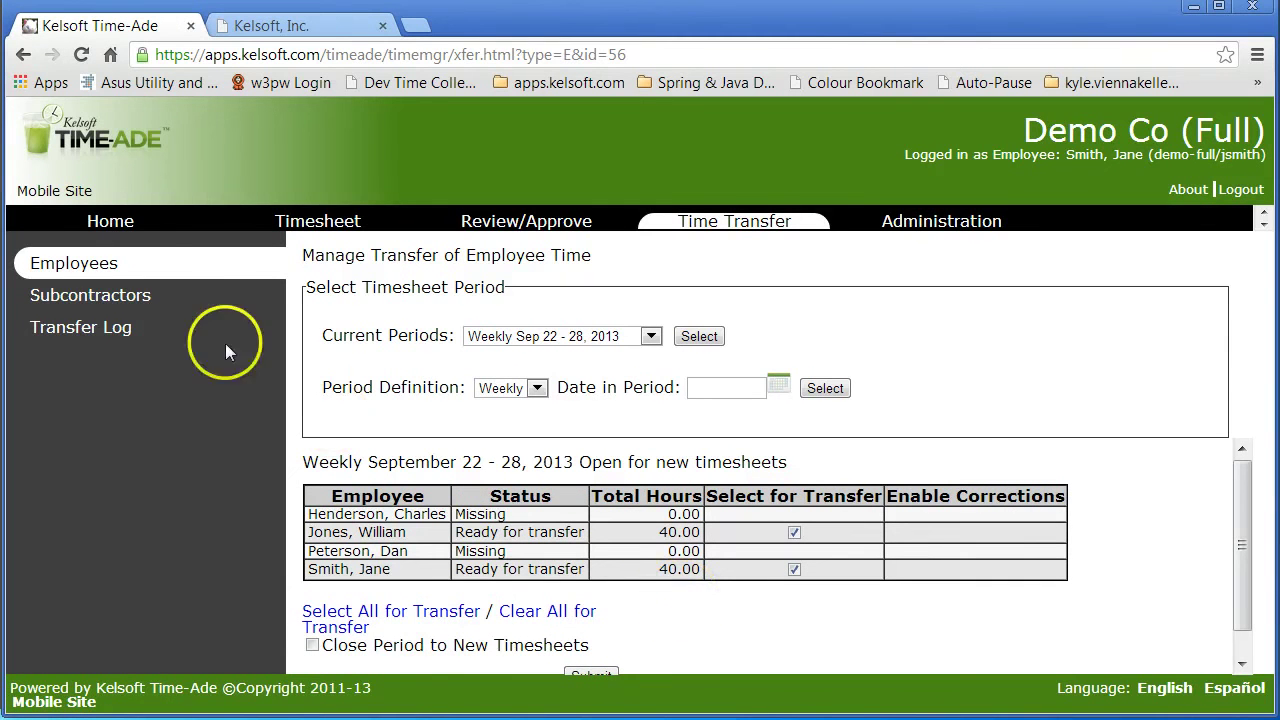
Select all subcontractor timesheets of the weekly period Sep 22 - 28, 2013 for transfer and submit them.
click(130, 302)
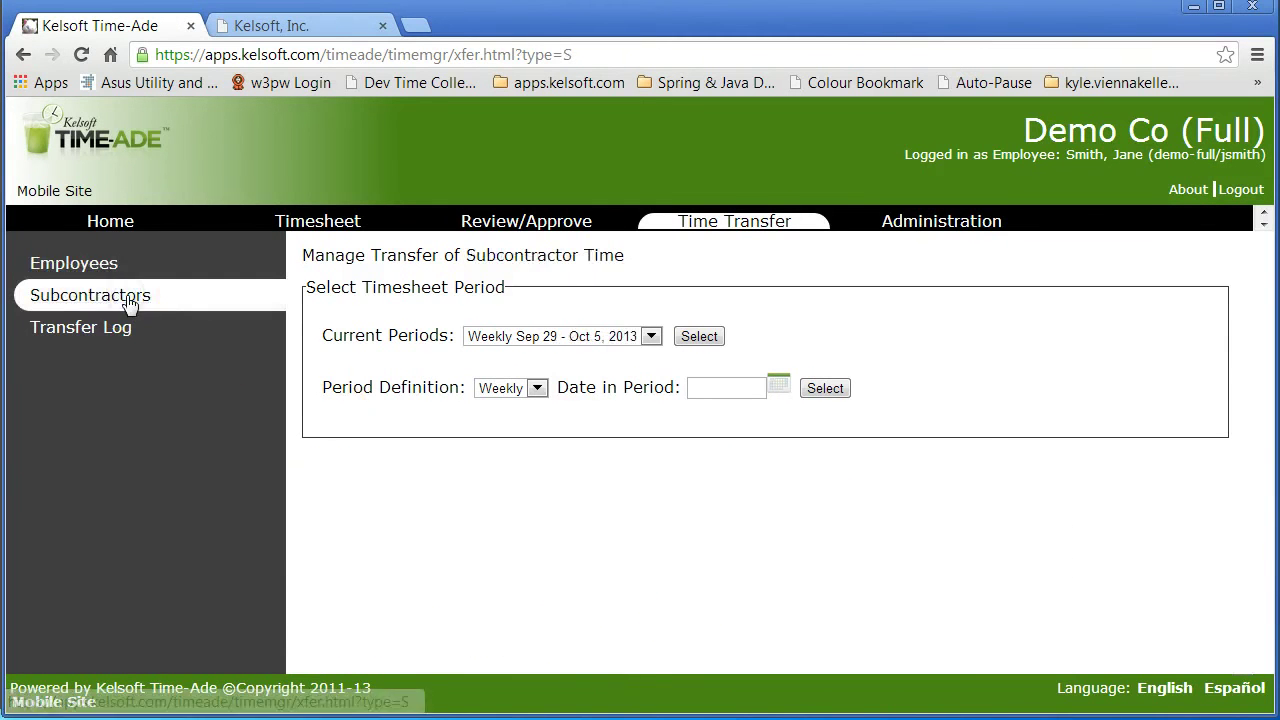
click(583, 338)
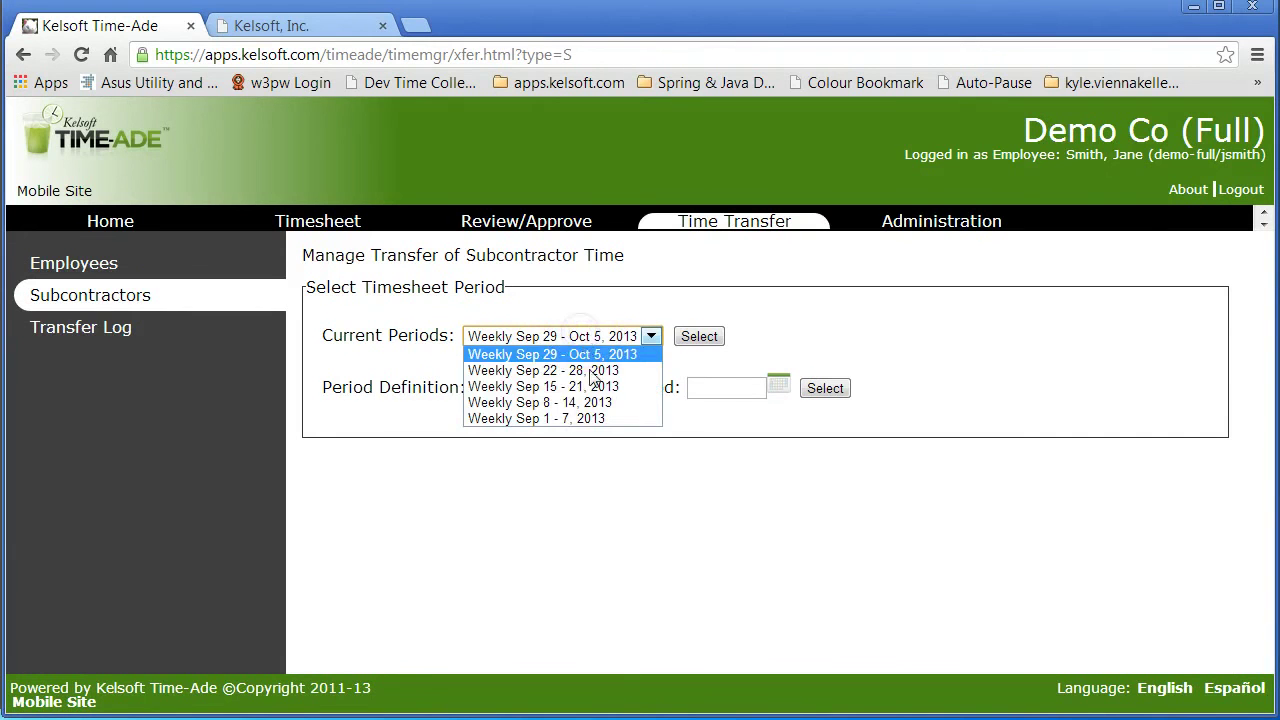
click(596, 372)
click(700, 337)
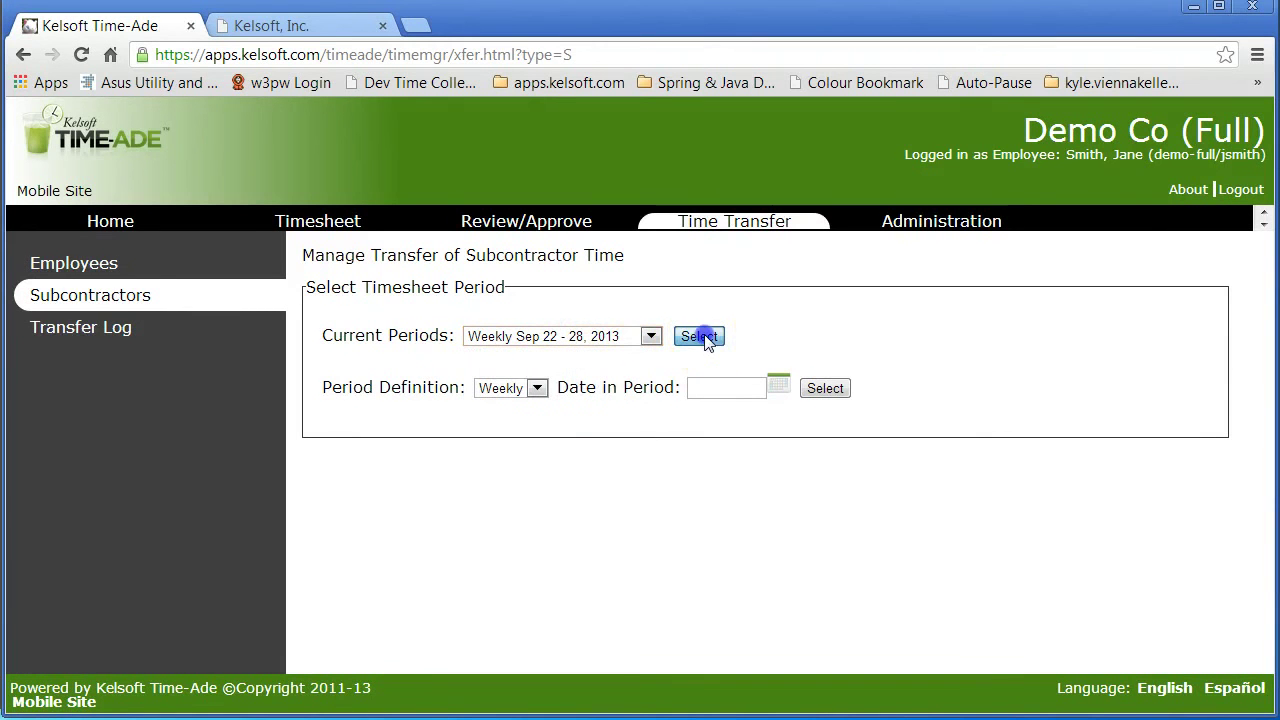
click(450, 560)
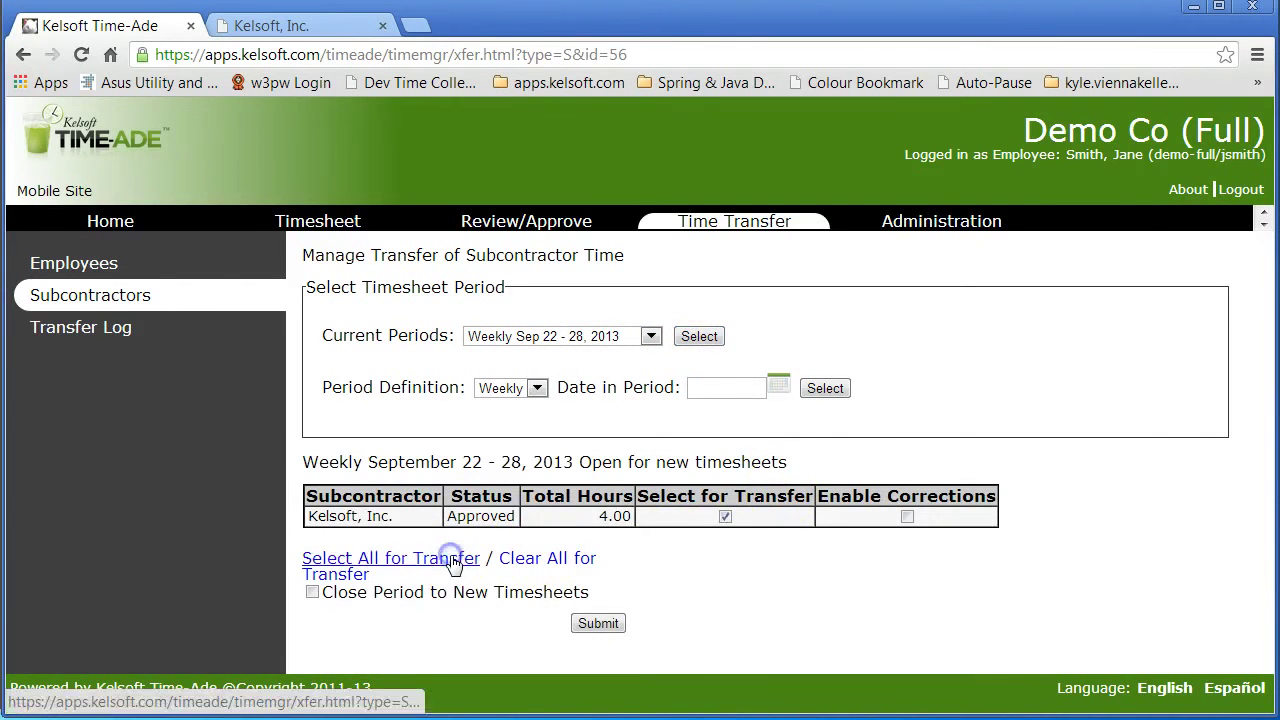
click(598, 623)
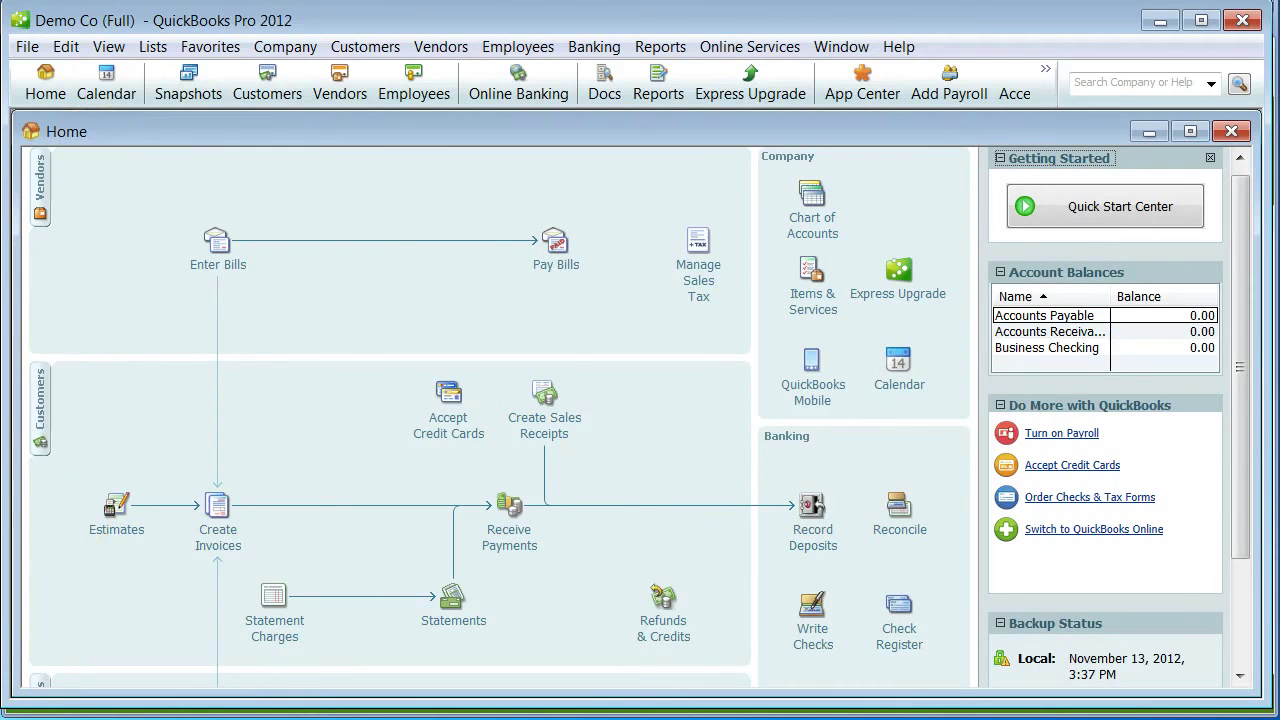
Open the Time by Name report from the jobs, time and mileage reports in QuickBooks.
click(658, 46)
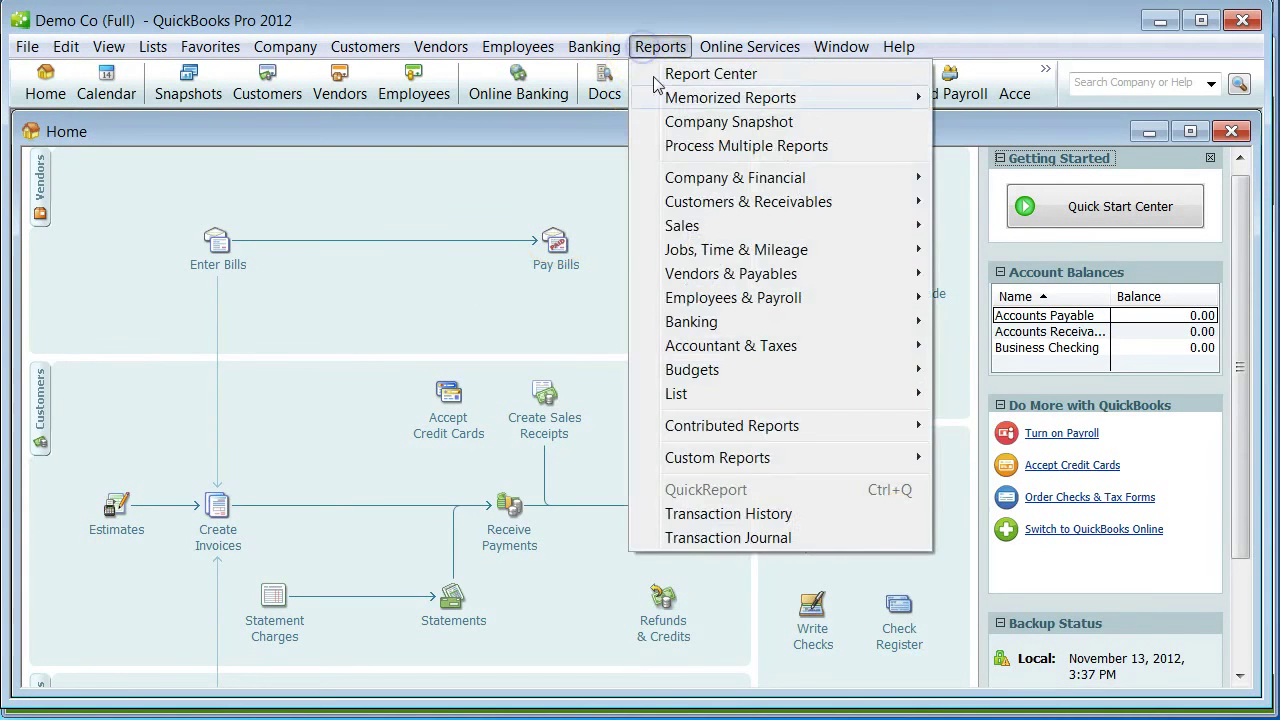
mouse_move(729, 249)
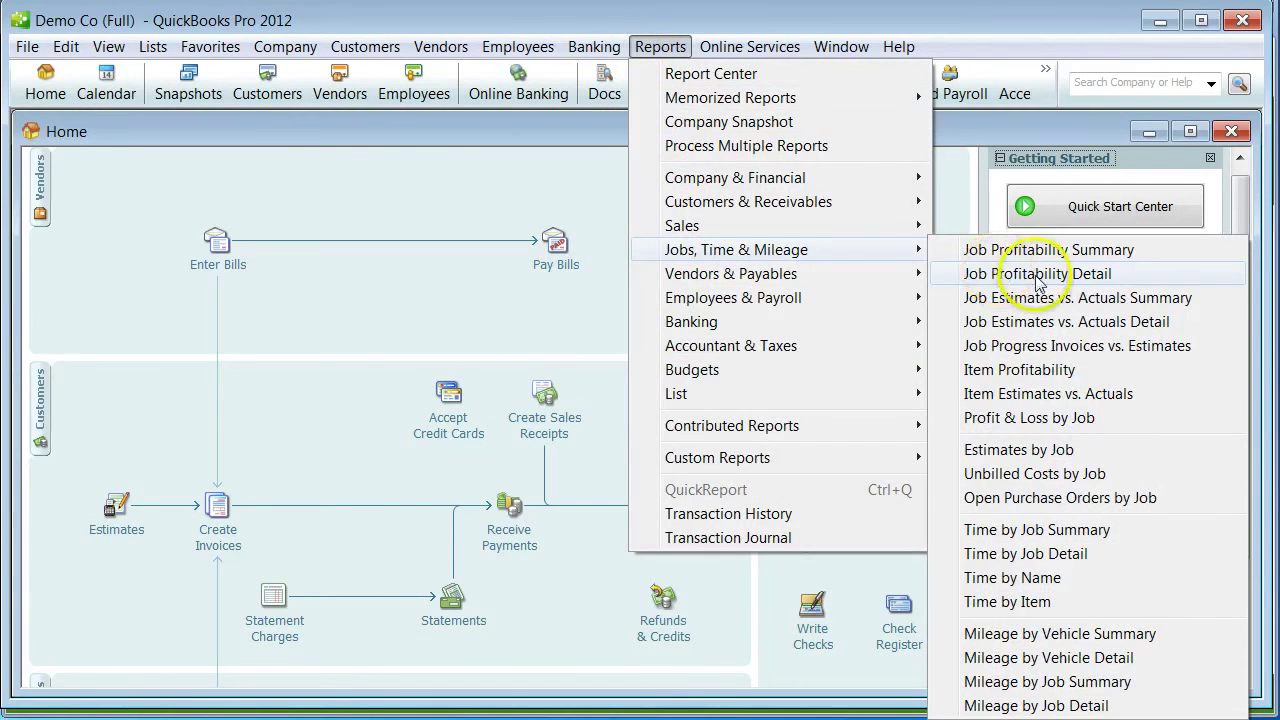
click(1032, 577)
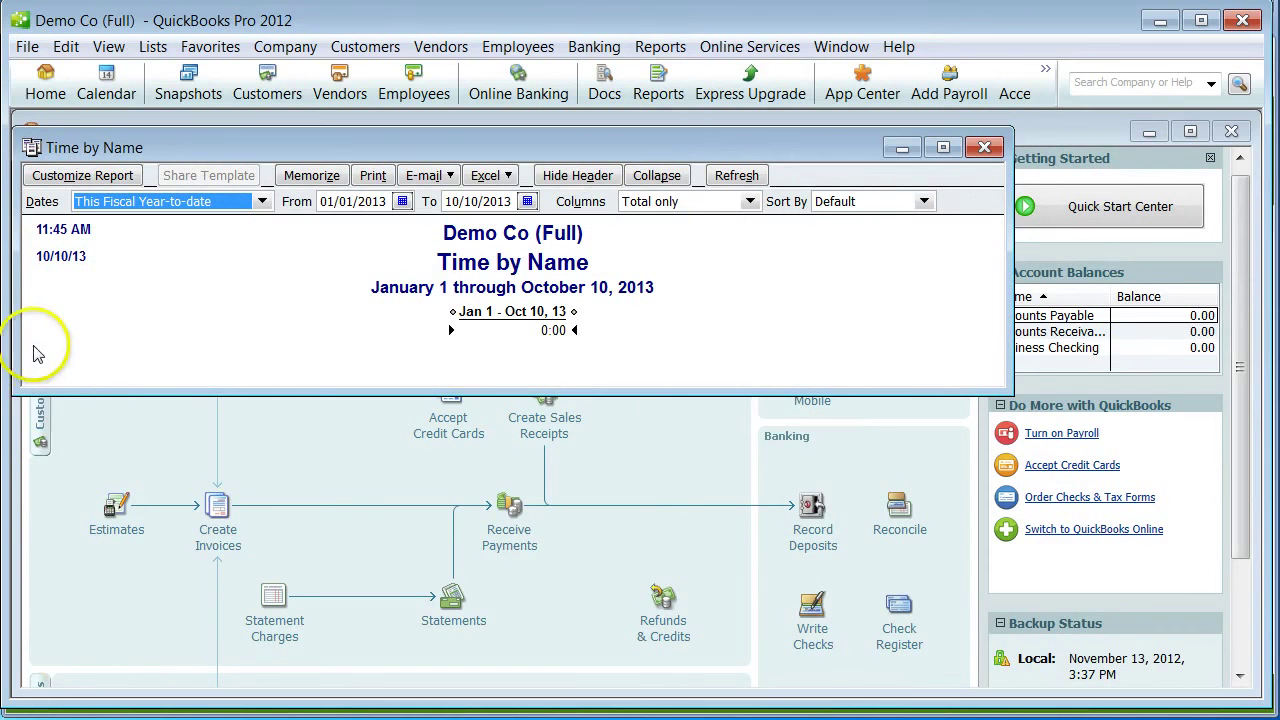
Open the QuickBooks Web Connector through Update Web Services and run the update for KelsoftTimeAdeQBWS-5, Demo Co (Full).
click(27, 46)
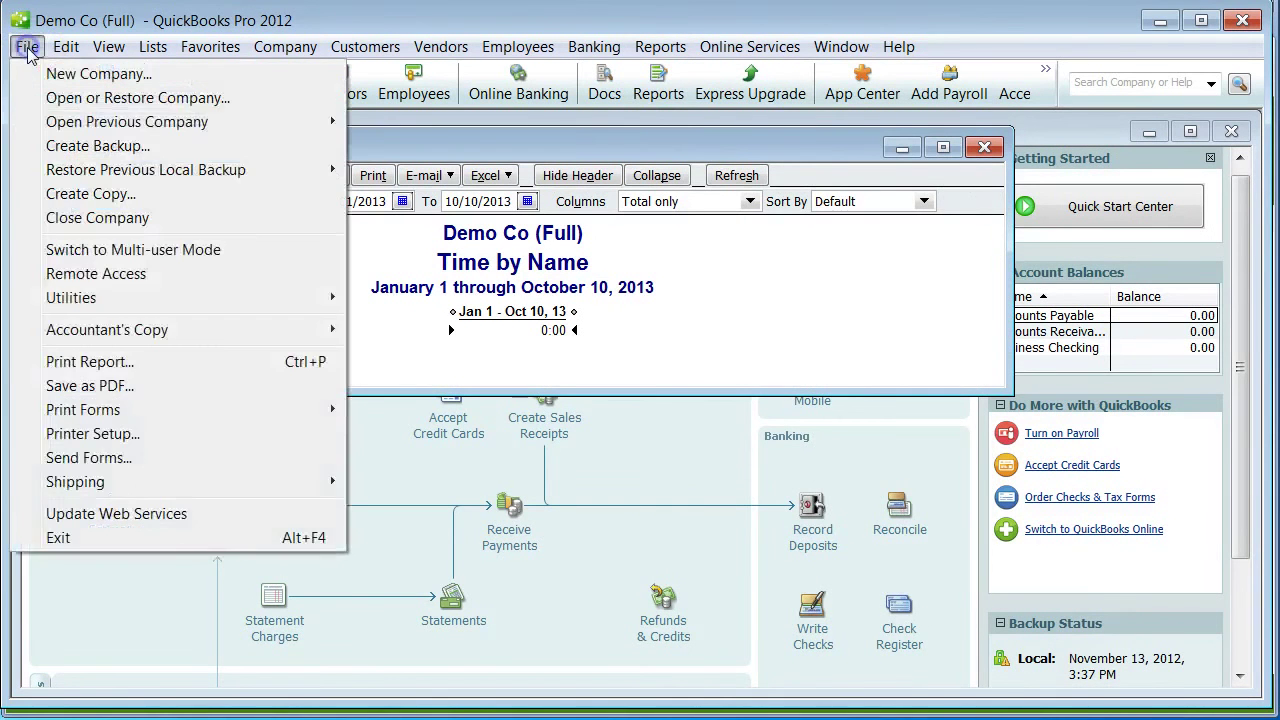
click(94, 514)
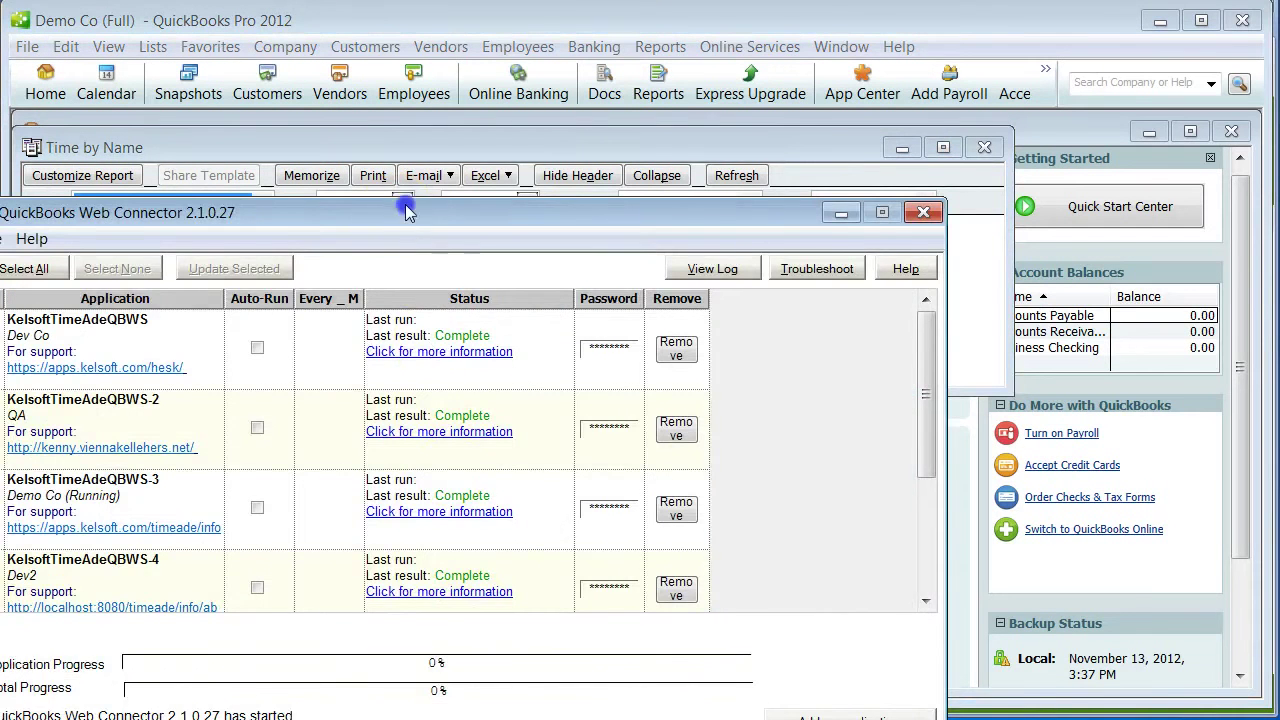
drag(402, 220, 614, 93)
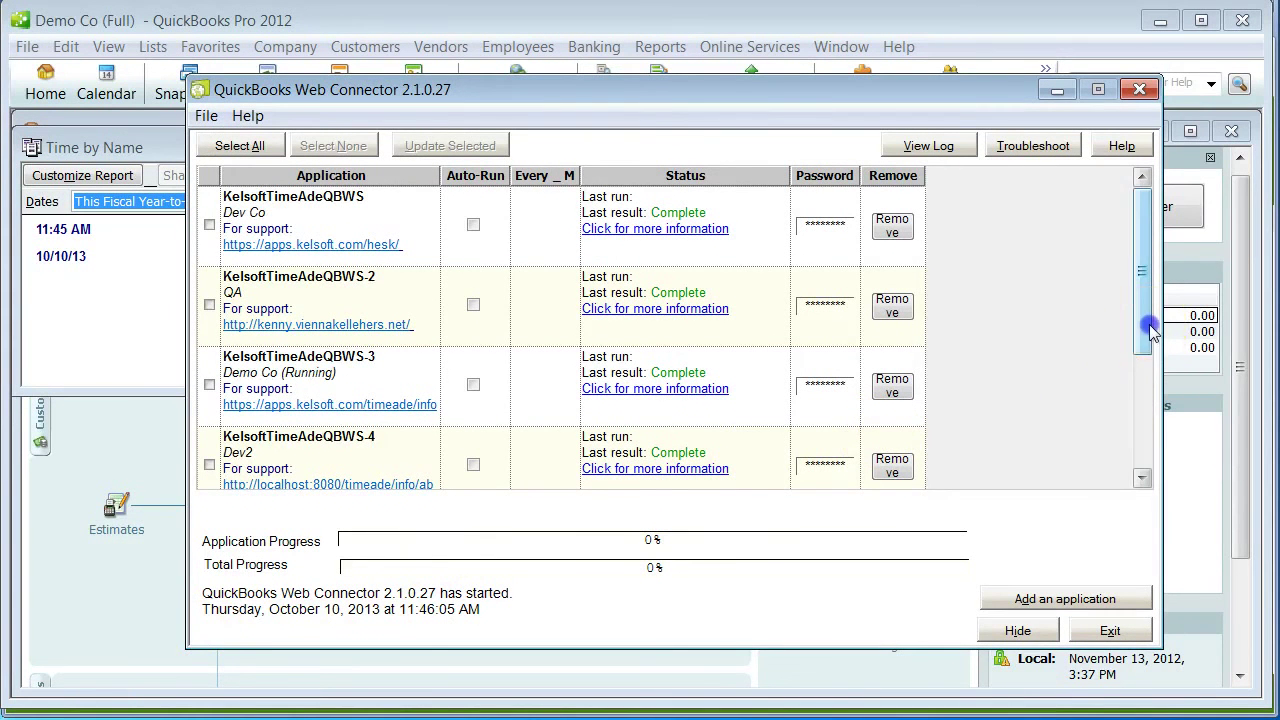
drag(1150, 333, 1155, 445)
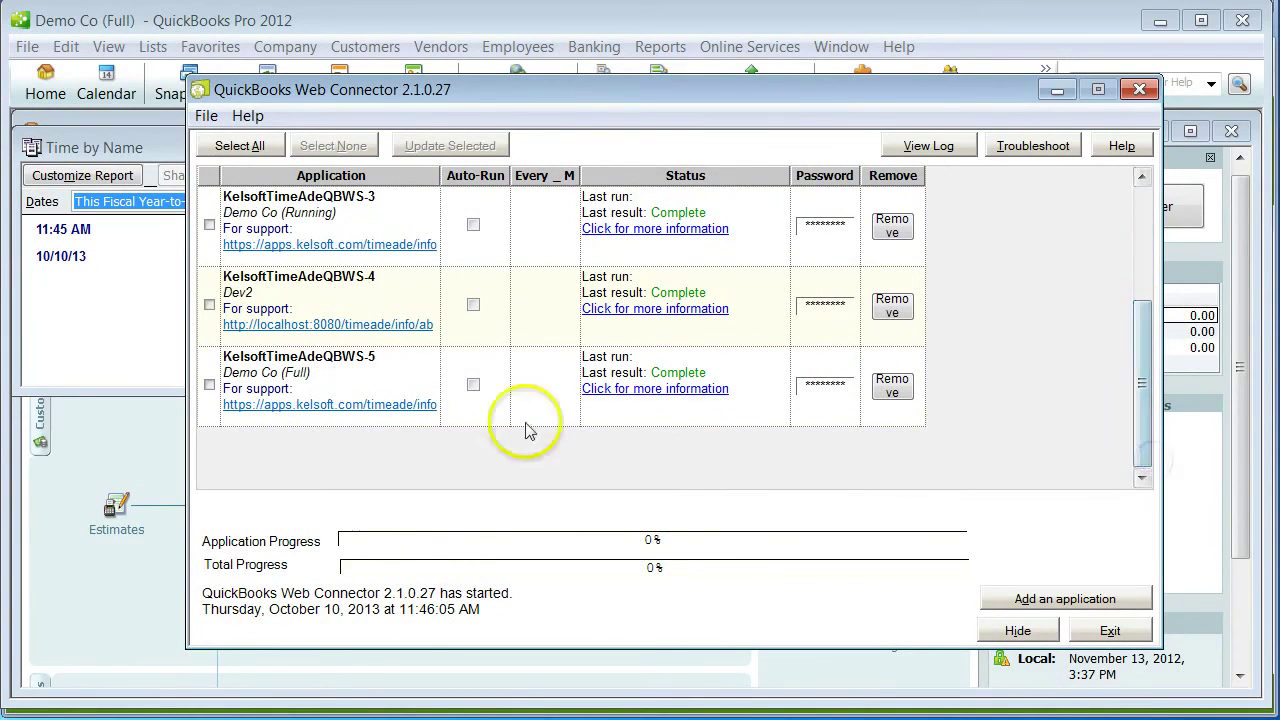
click(209, 385)
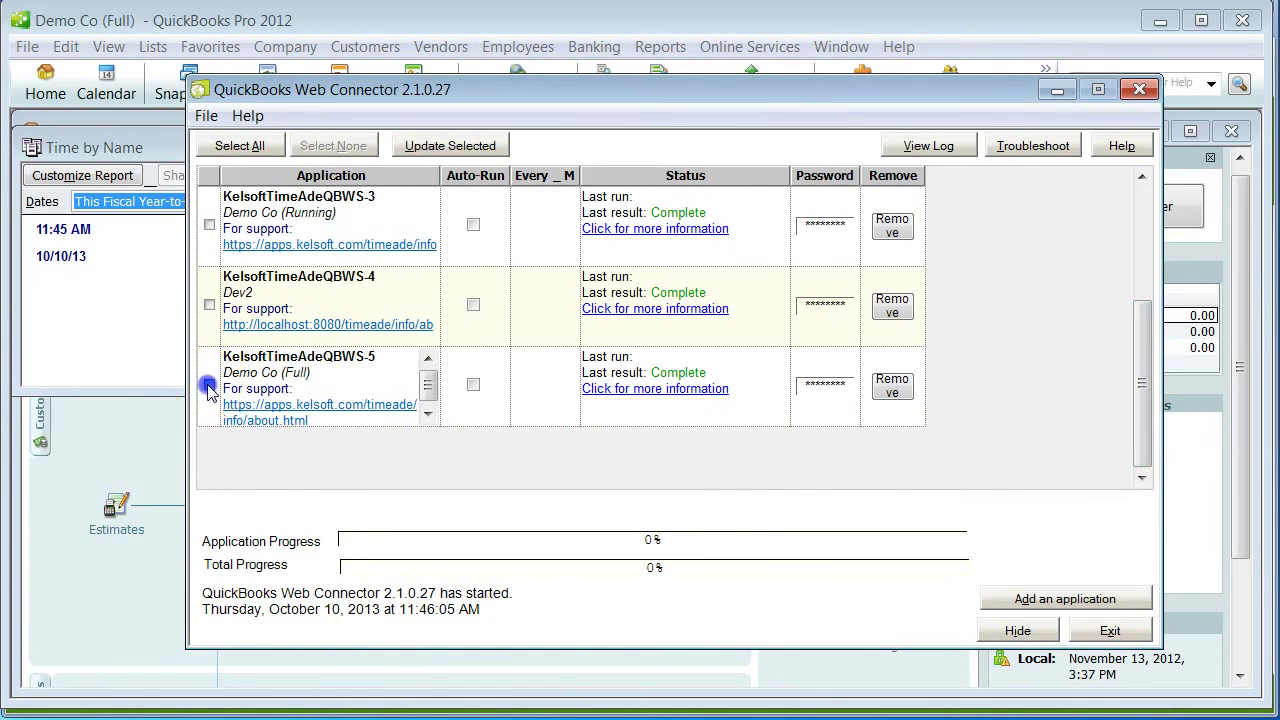
click(468, 146)
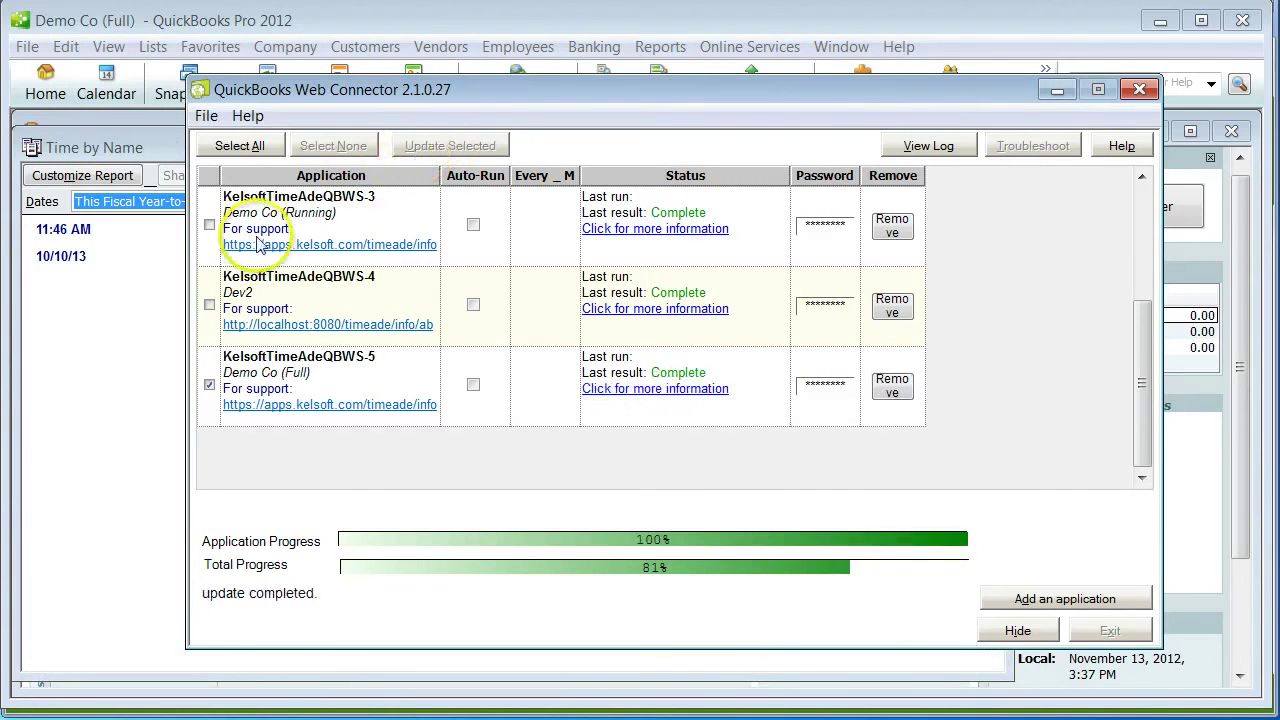
Bring the Time by Name report forward to view the transferred time, and exit the Web Connector.
click(138, 291)
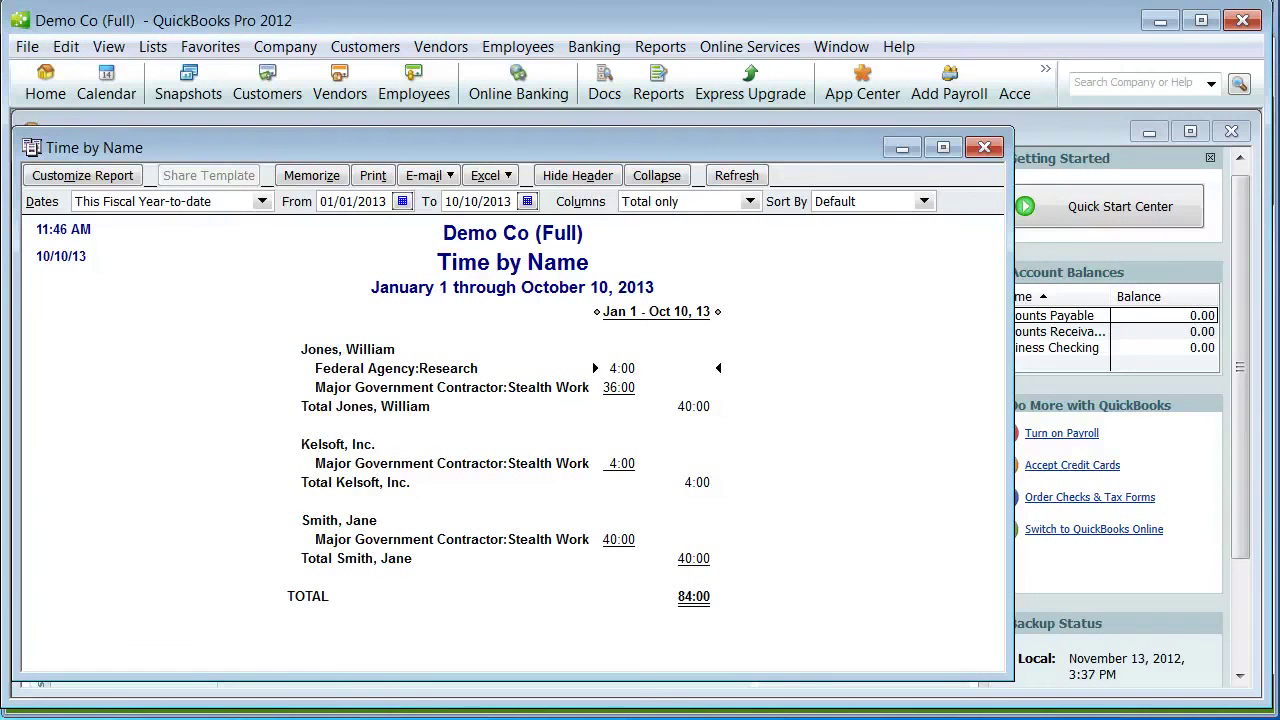
key(alt+Tab)
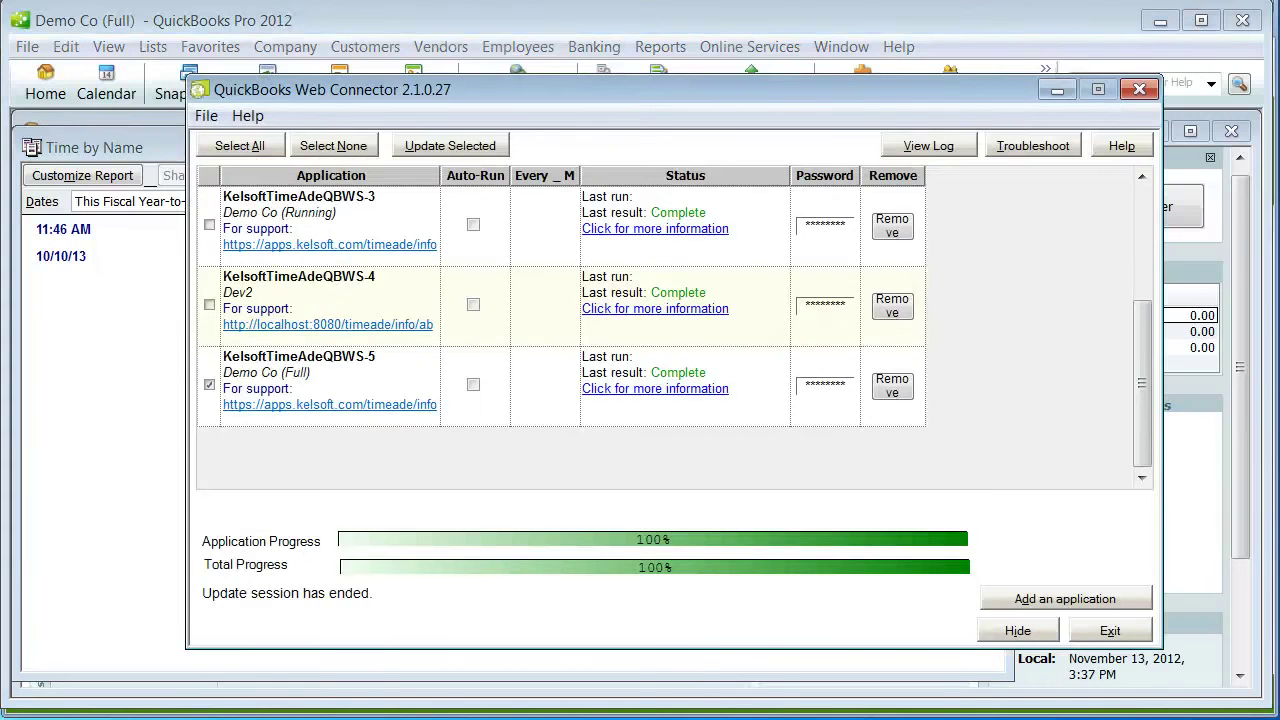
click(1111, 632)
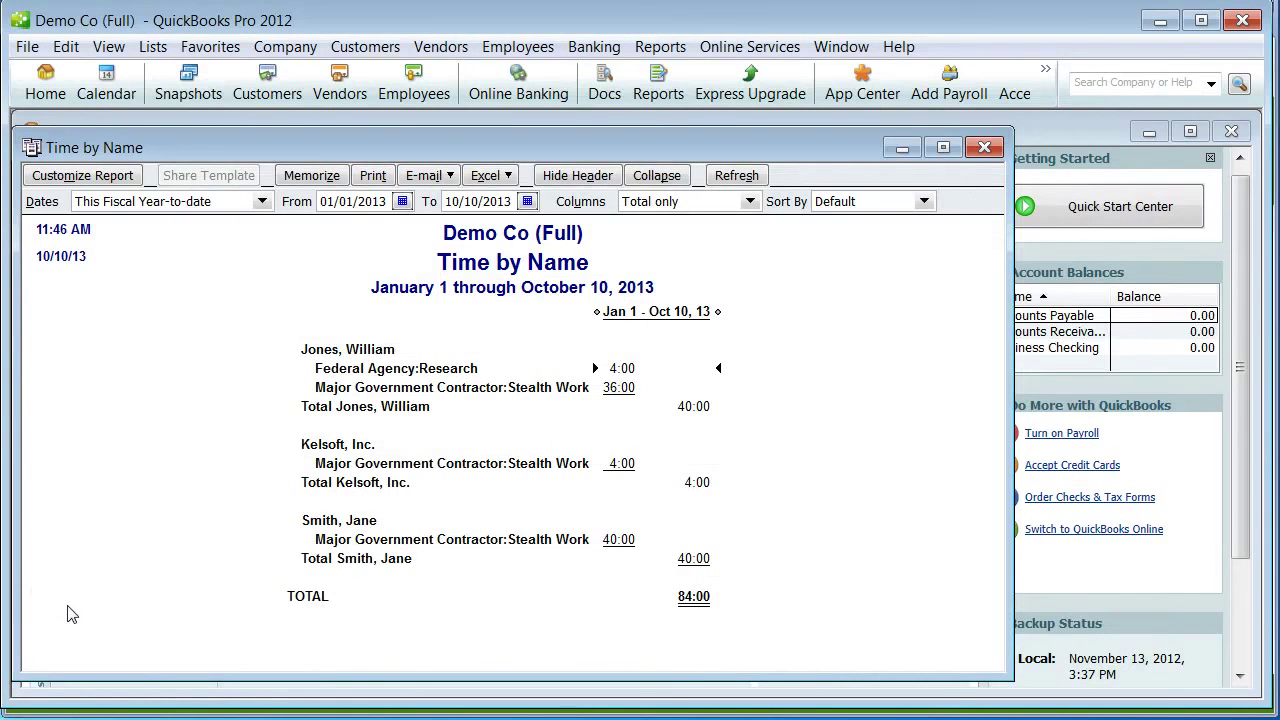
Examine the first employee's Stealth Work time detail, the 09/23/2013 activity and its weekly timesheet, and close these windows.
double_click(606, 392)
click(590, 371)
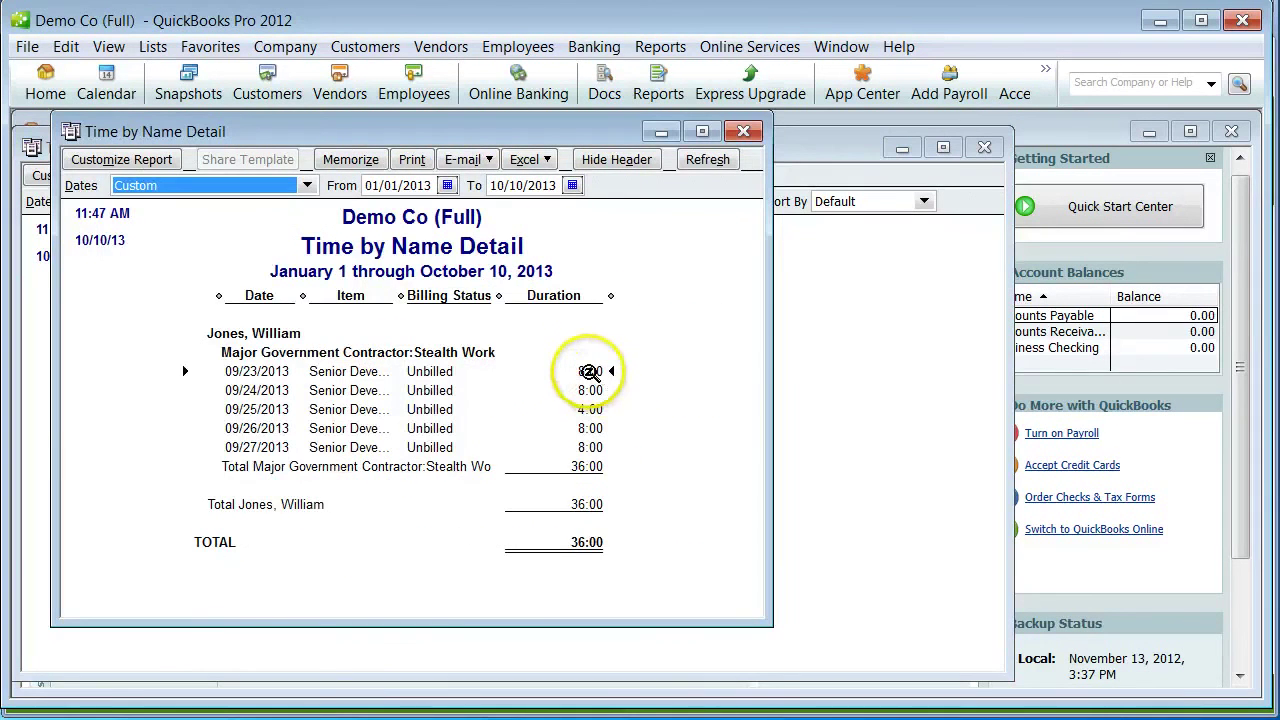
double_click(590, 371)
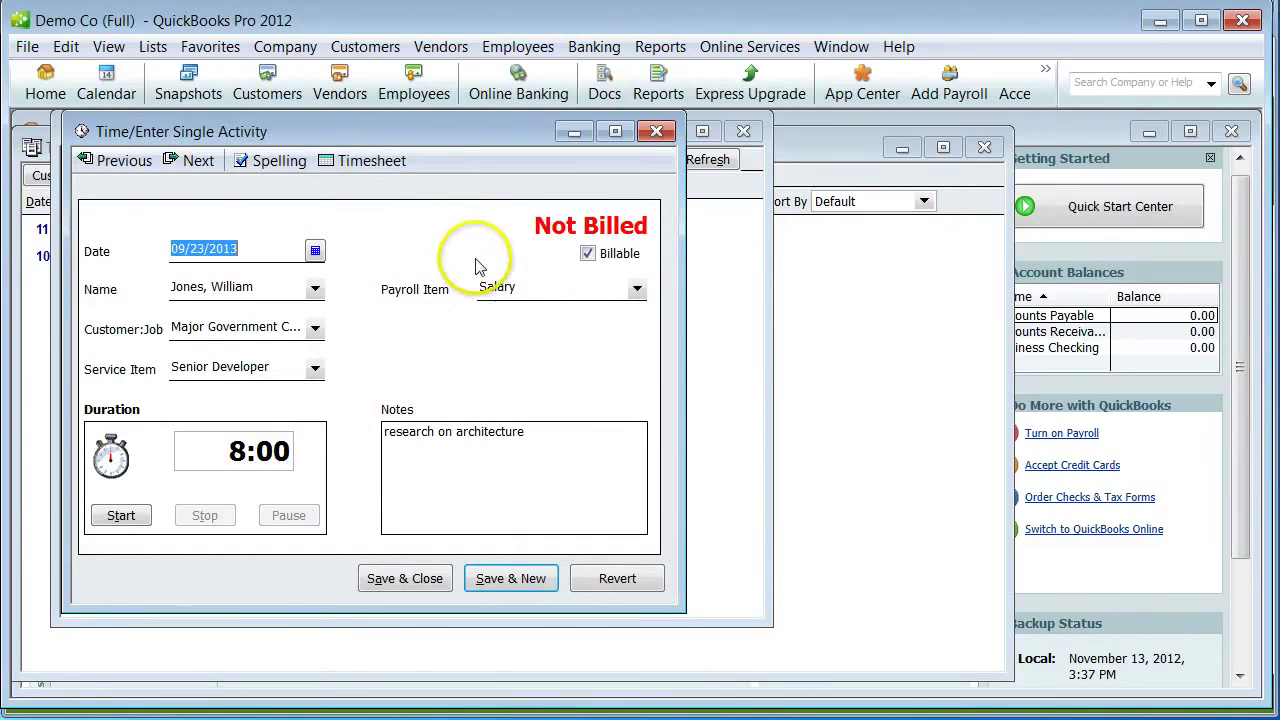
click(366, 160)
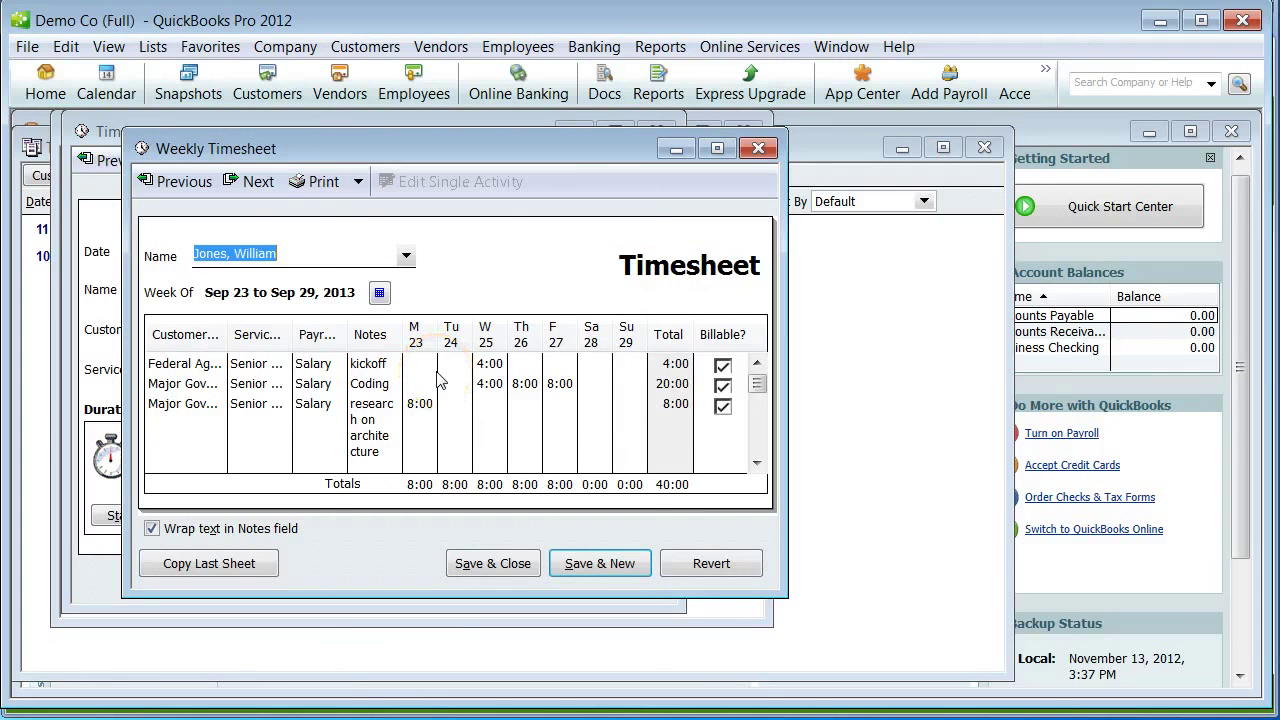
click(764, 149)
click(668, 132)
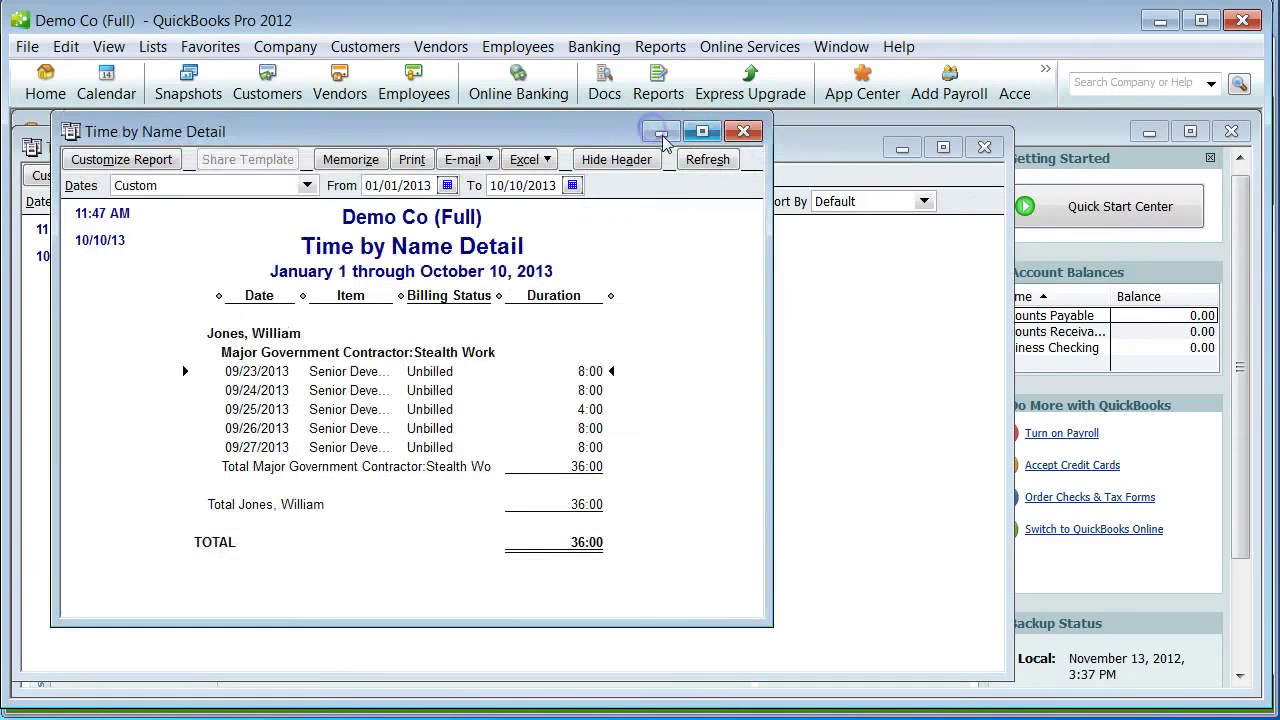
click(744, 134)
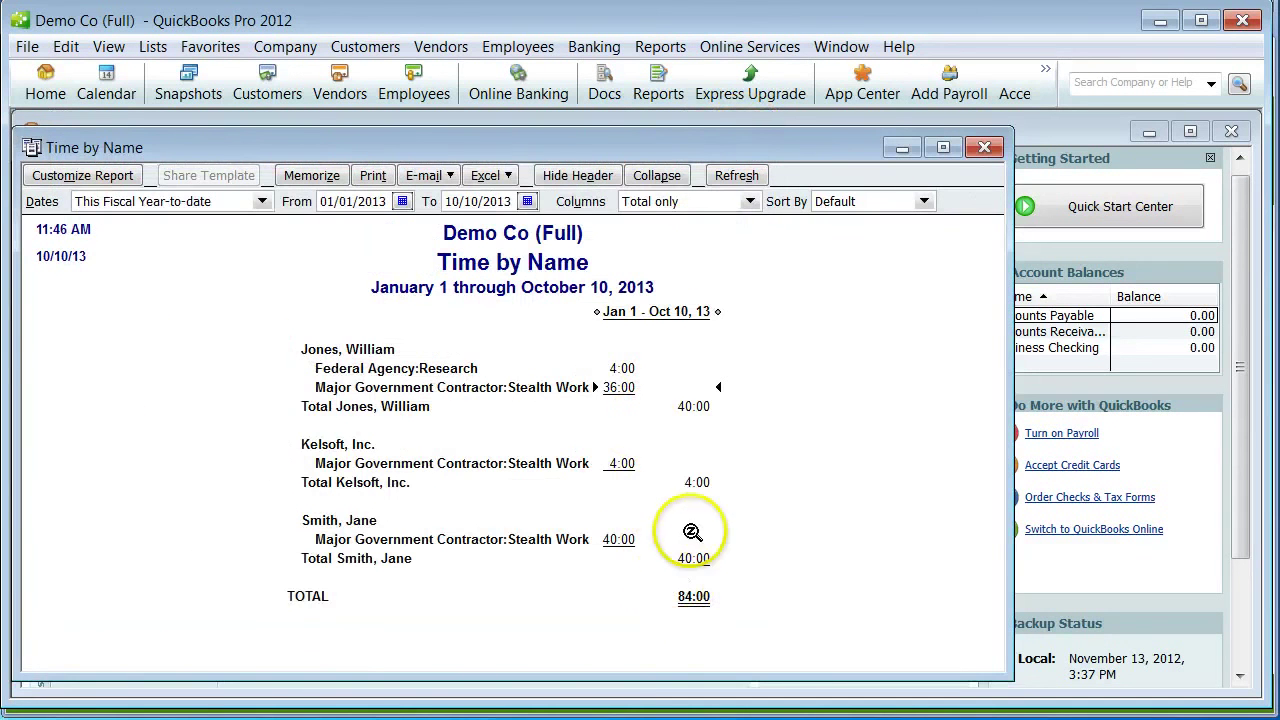
Examine the Kelsoft, Inc. time detail for Stealth Work and its 09/25/2013 activity, and close both windows.
double_click(621, 465)
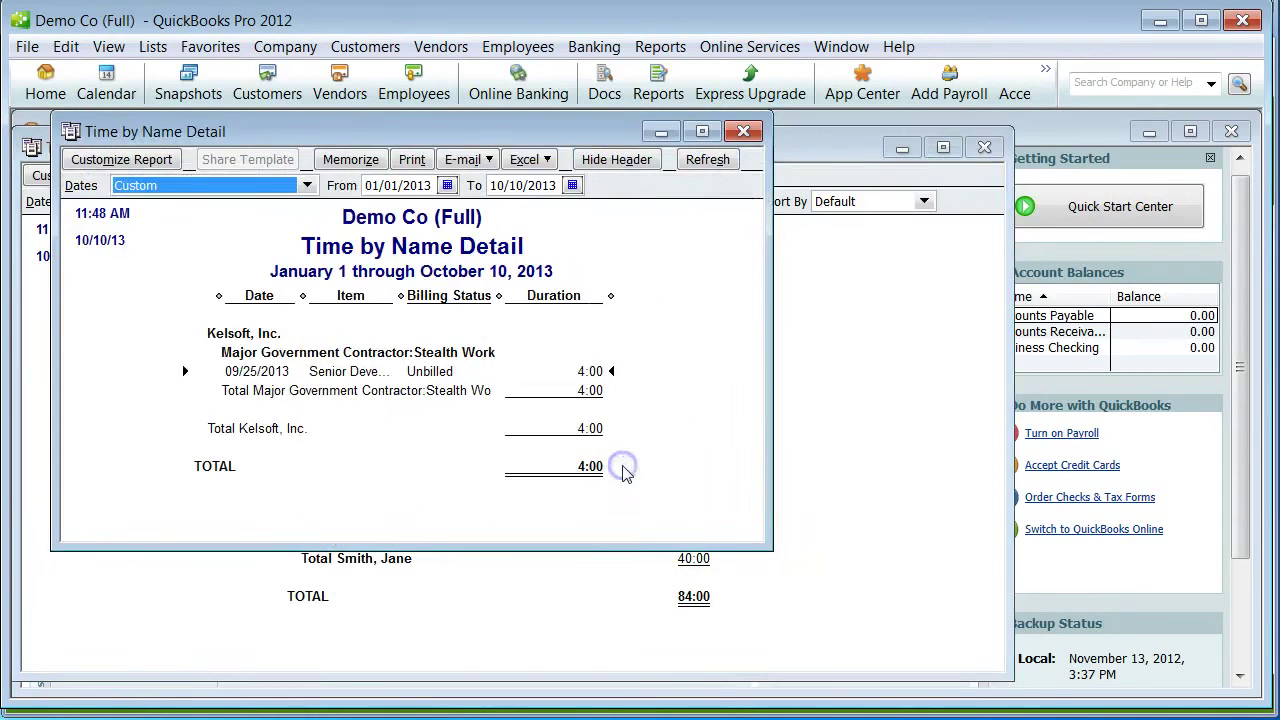
double_click(590, 371)
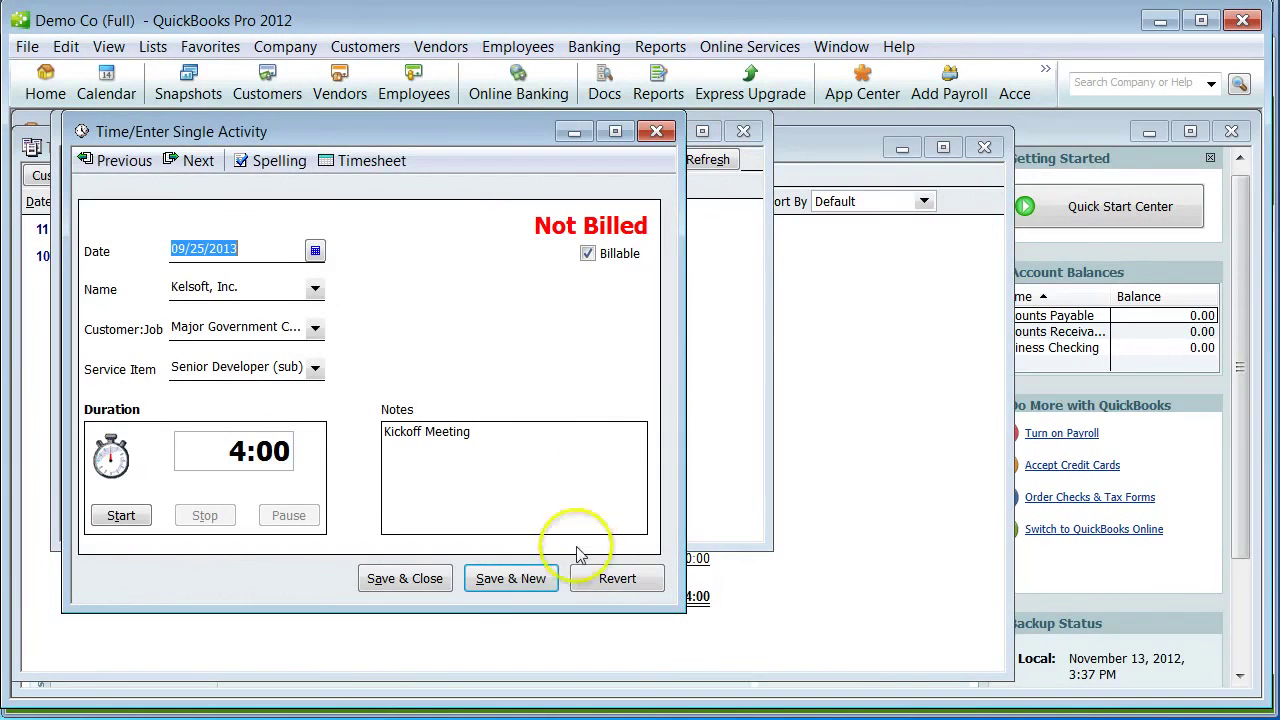
click(656, 131)
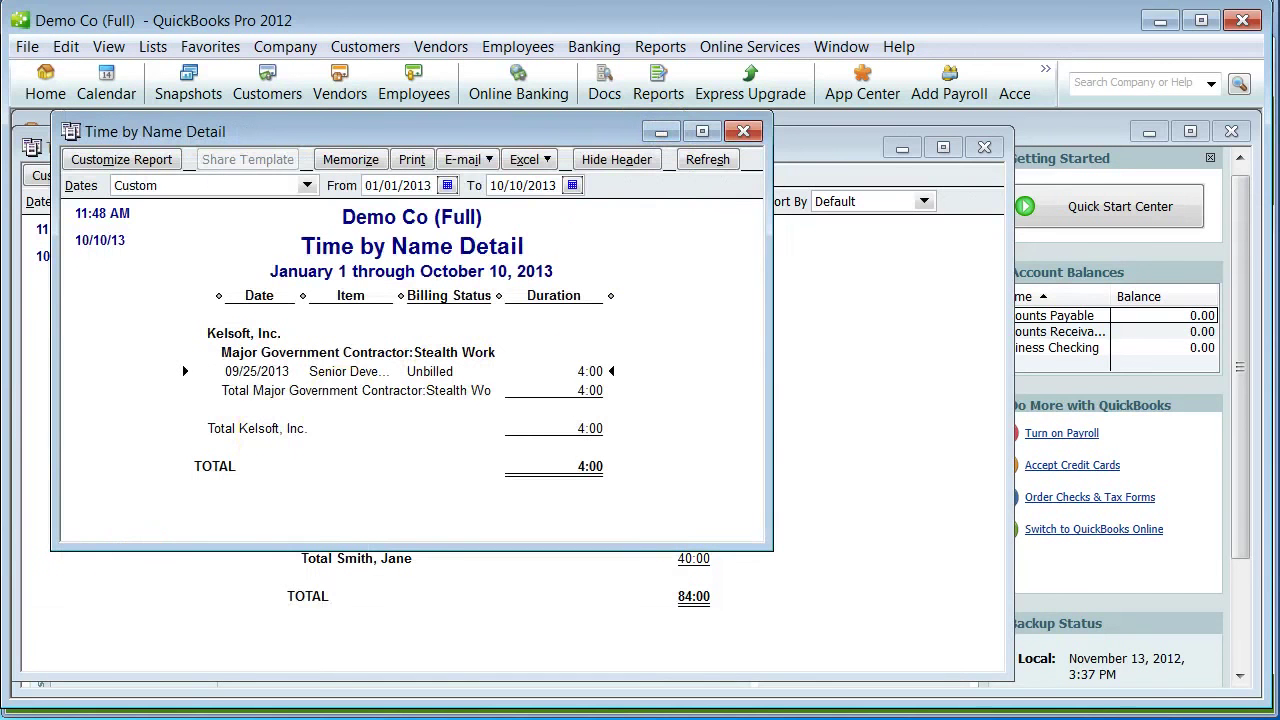
click(743, 131)
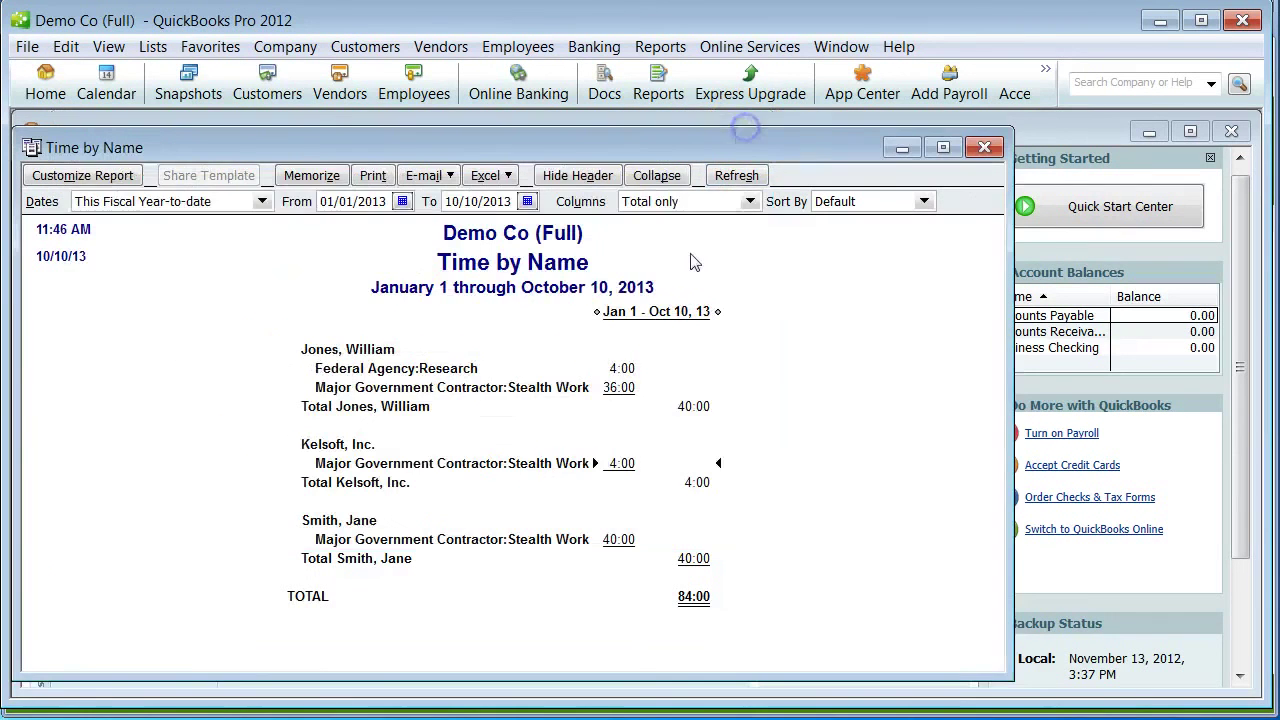
Switch to the browser and open the Introducing Kelsoft Time-Ade page from the Kelsoft, Inc. website in a new tab.
click(612, 385)
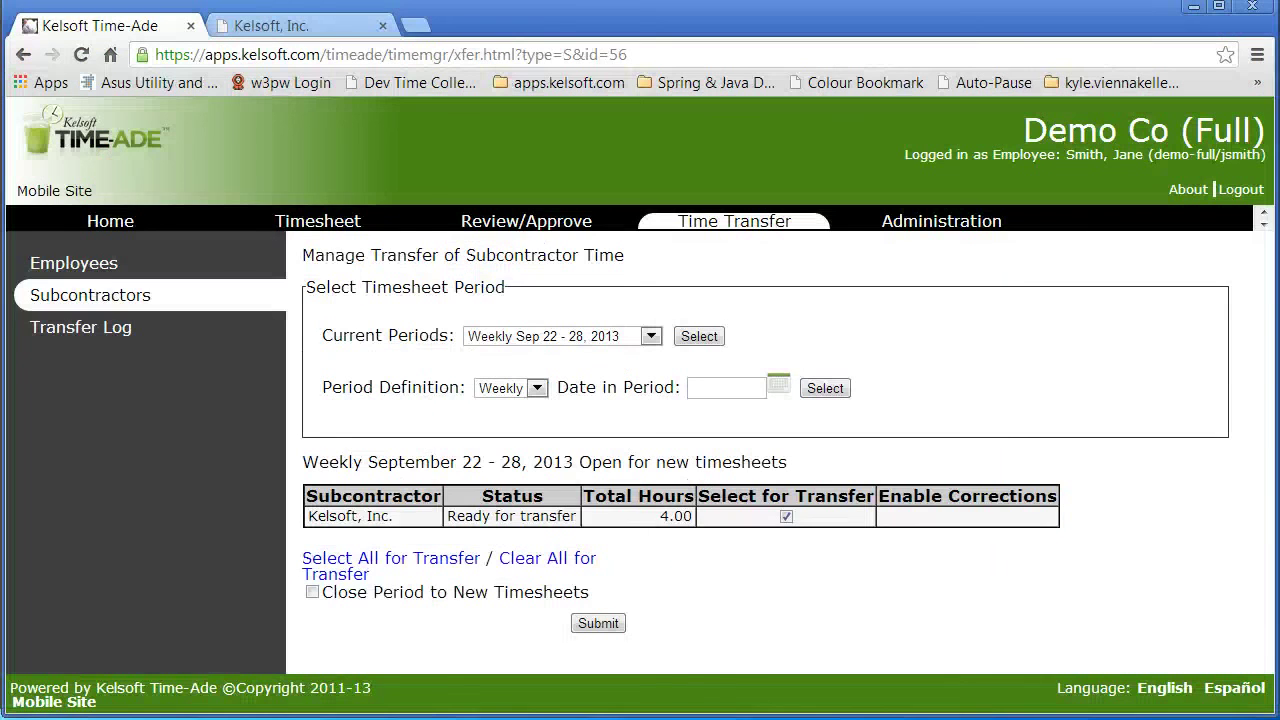
click(294, 33)
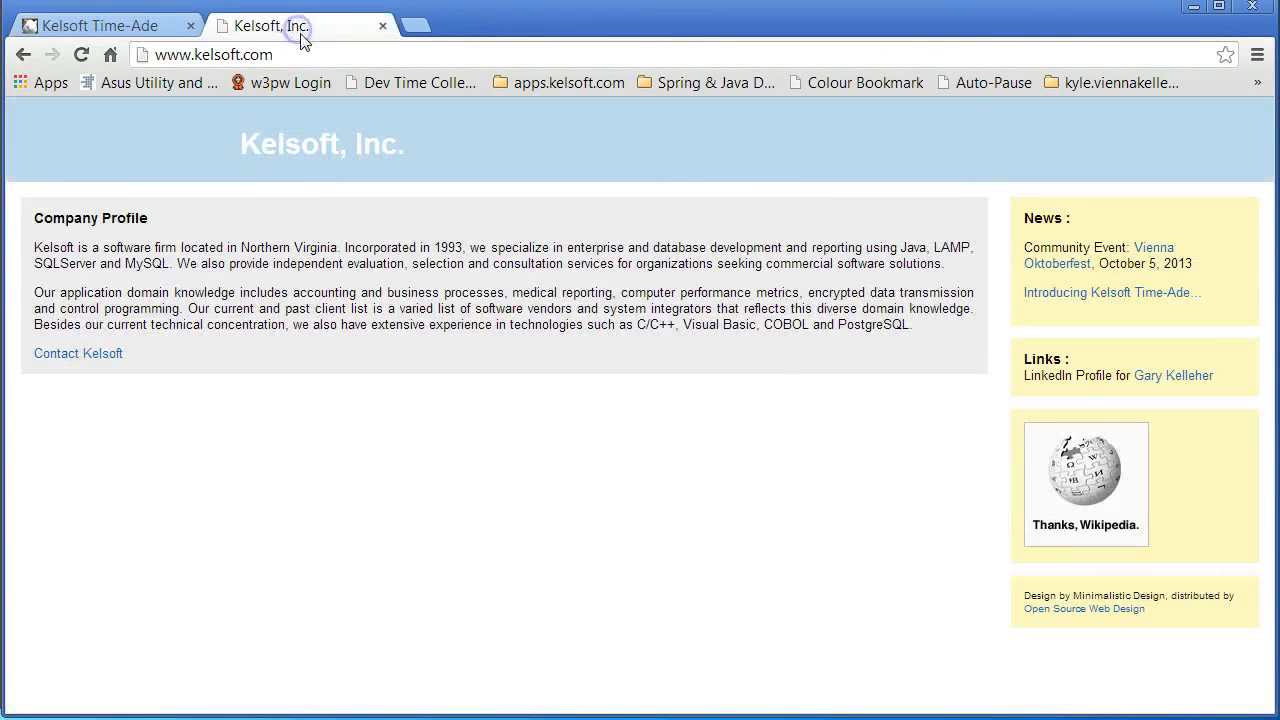
right_click(1058, 295)
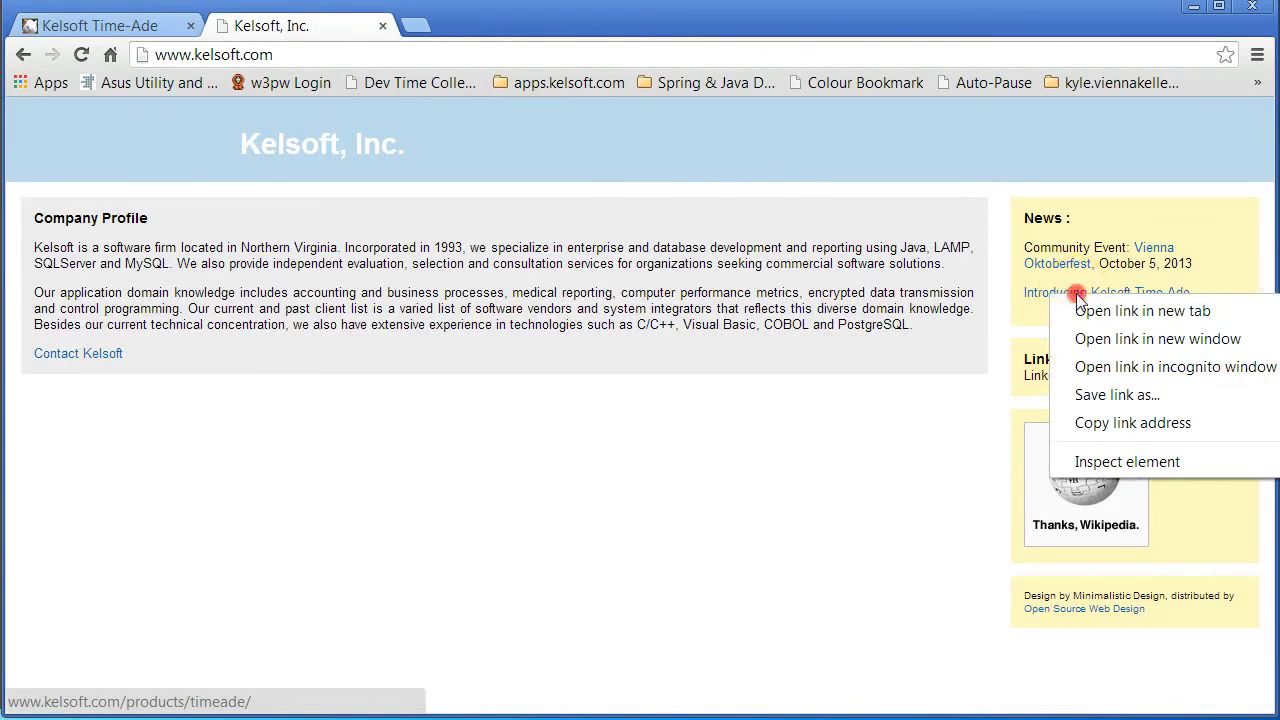
click(1092, 311)
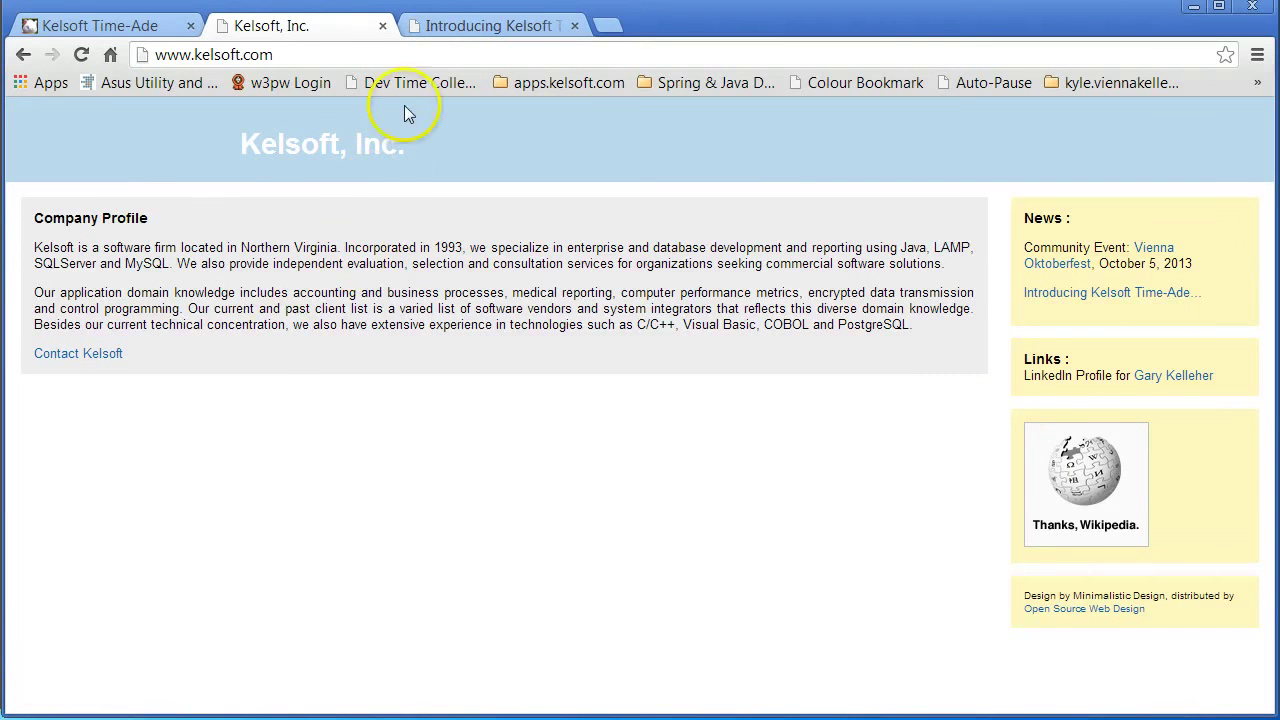
click(434, 25)
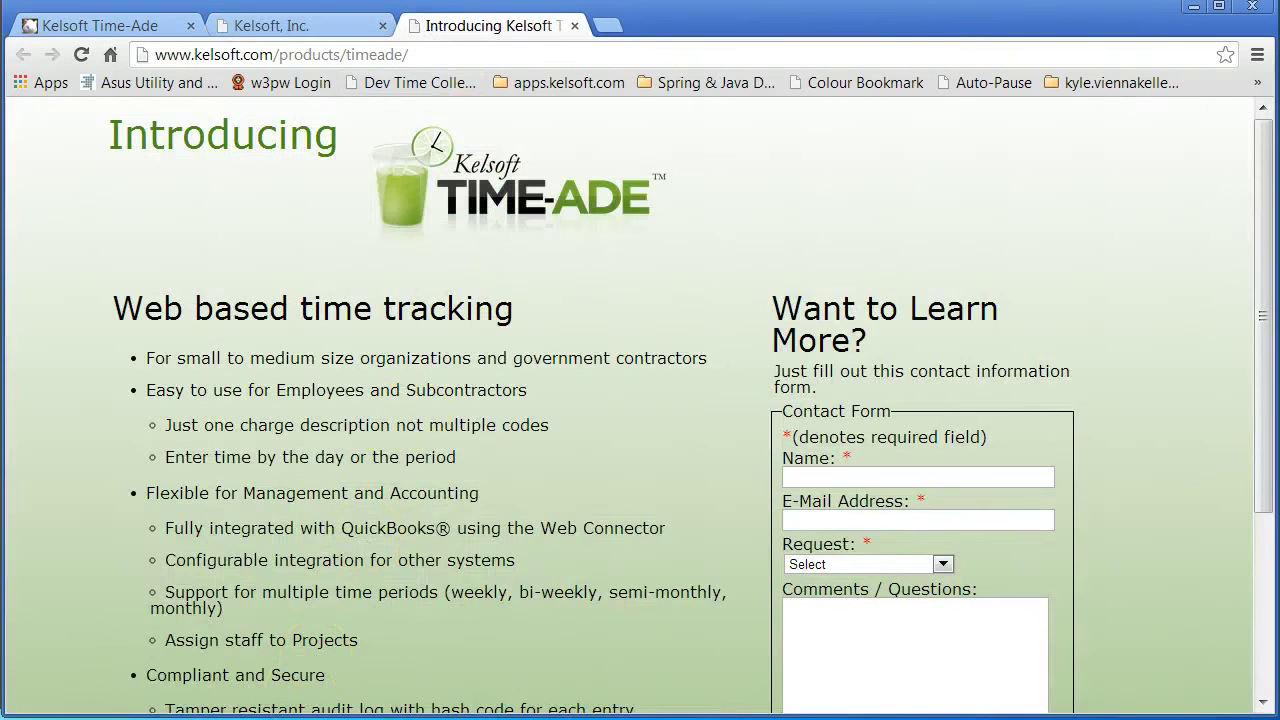